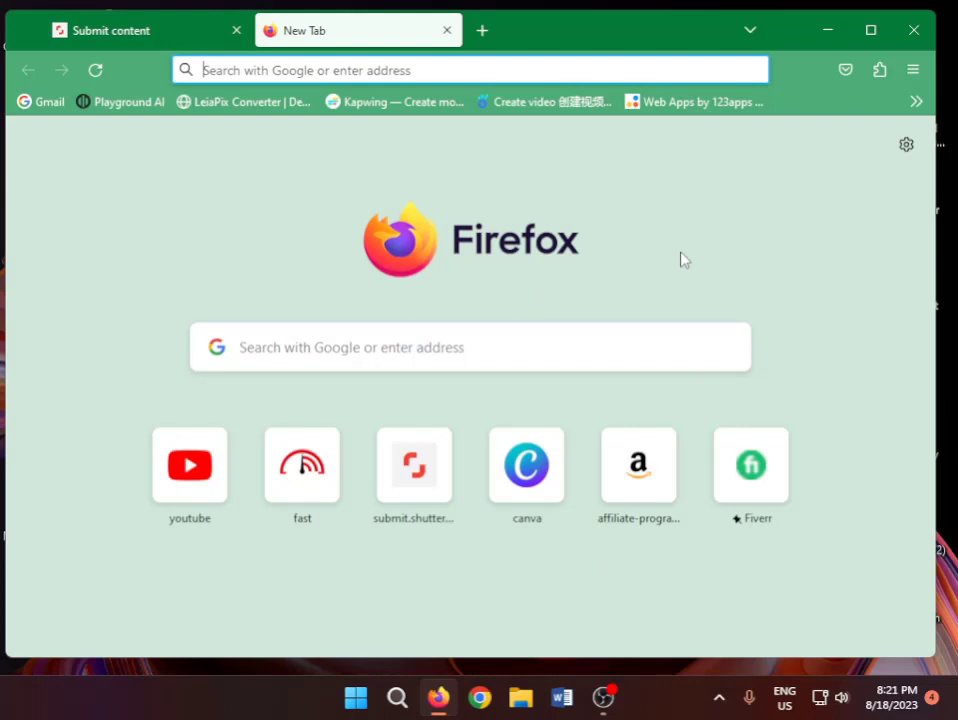
Open the bookmarked Leonardo.Ai login page, reopen it in a new tab, and close the first copy
left_click(873, 157)
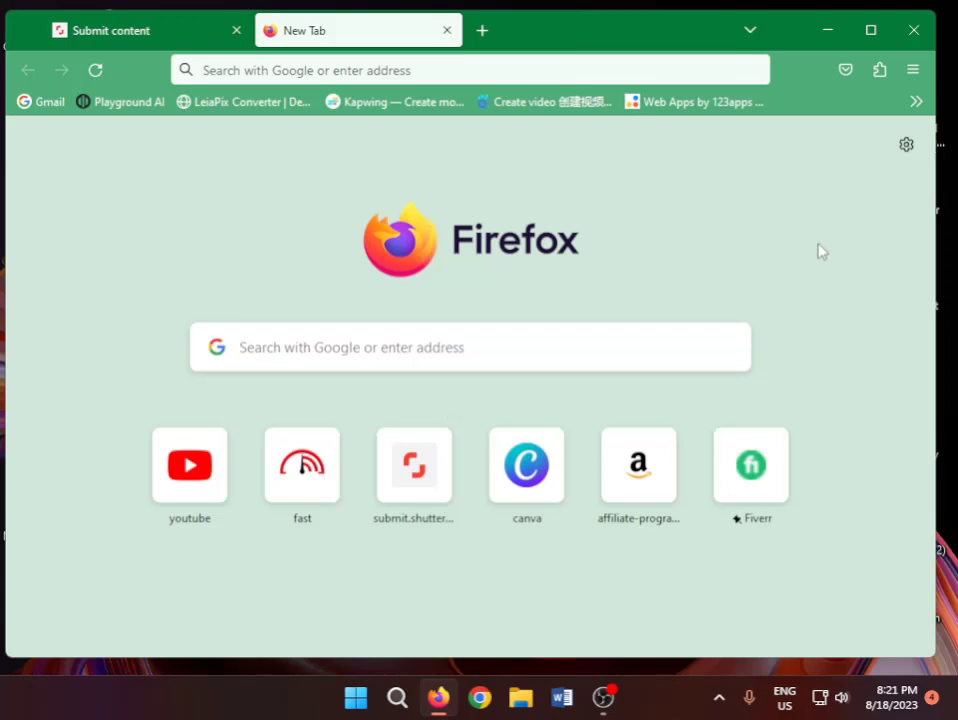
left_click(915, 101)
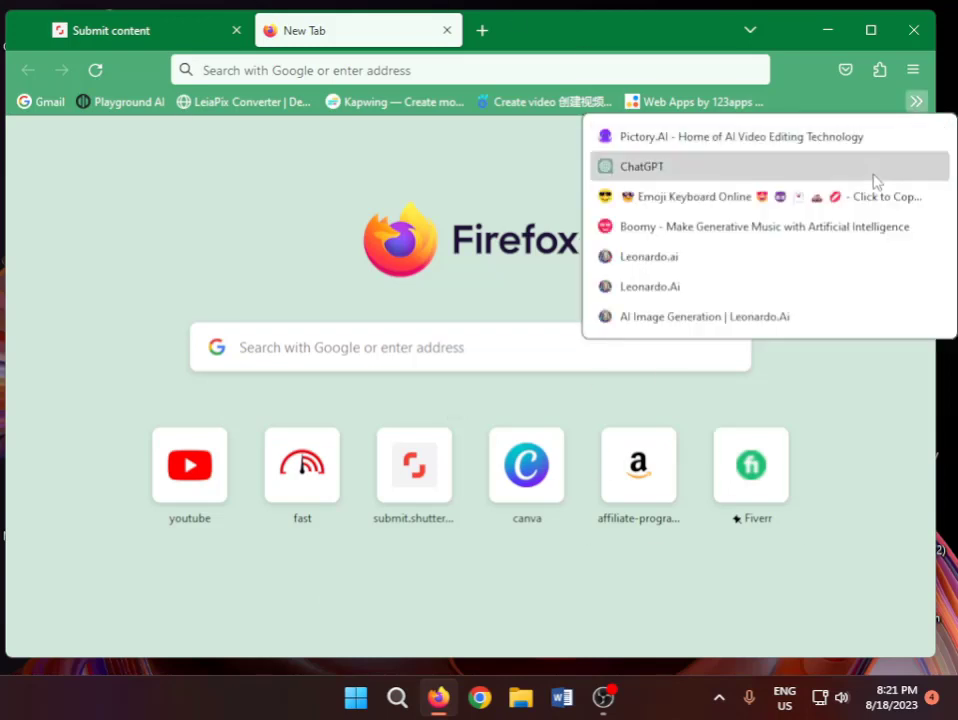
left_click(647, 288)
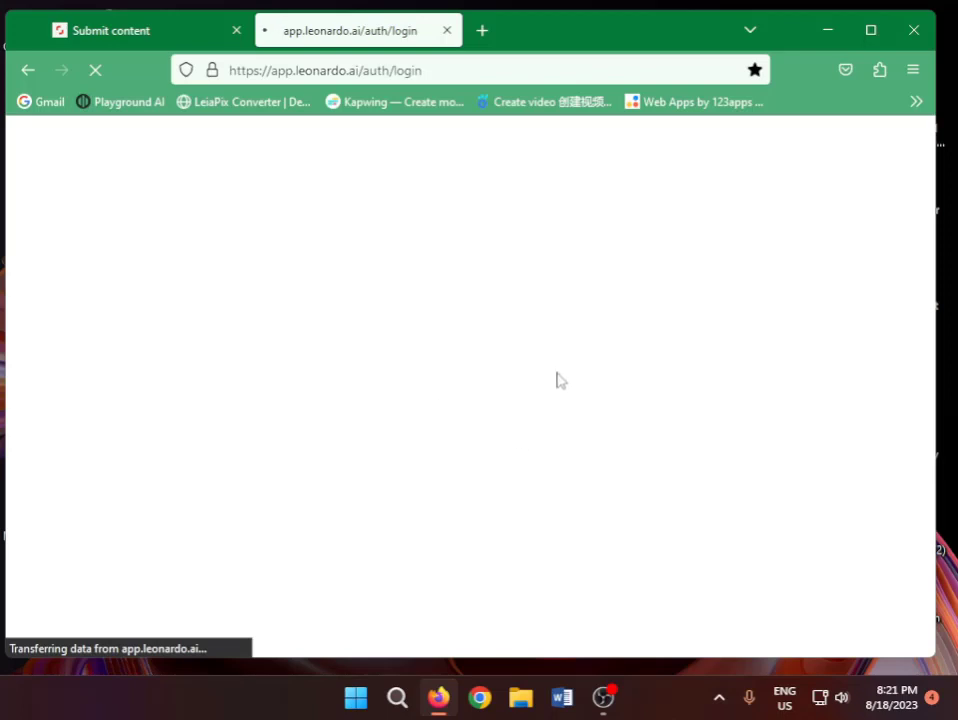
left_click(482, 30)
left_click(916, 101)
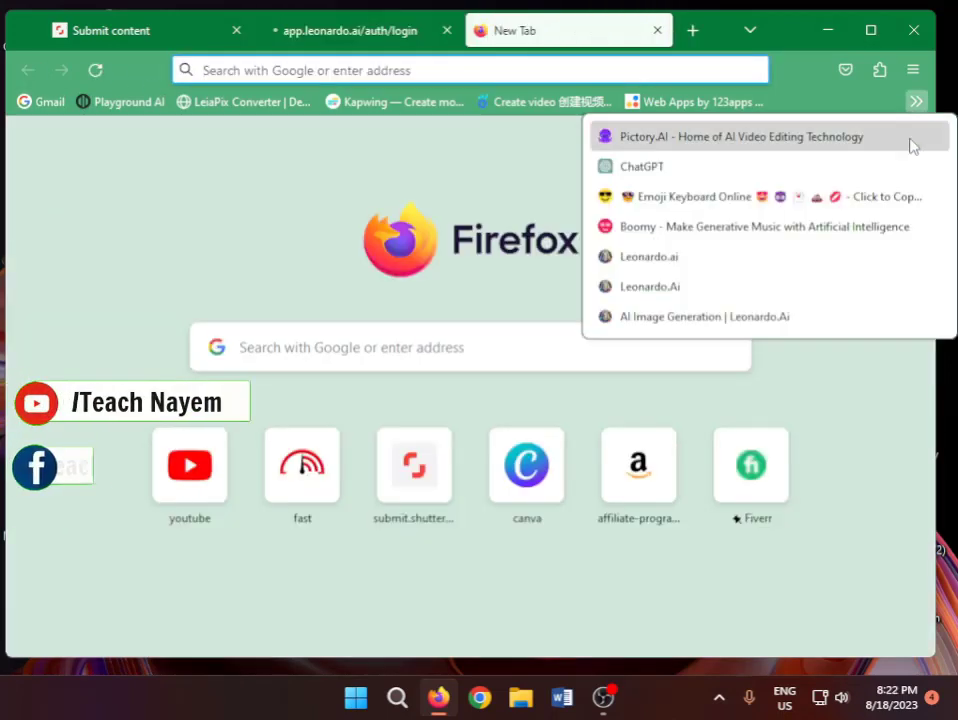
left_click(677, 288)
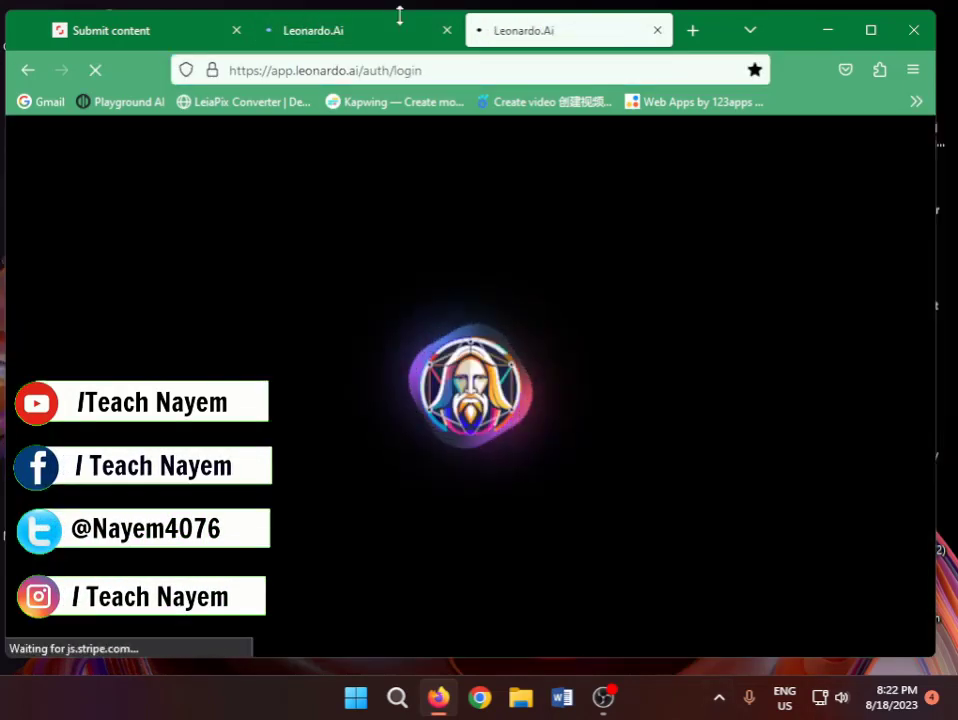
middle_click(400, 20)
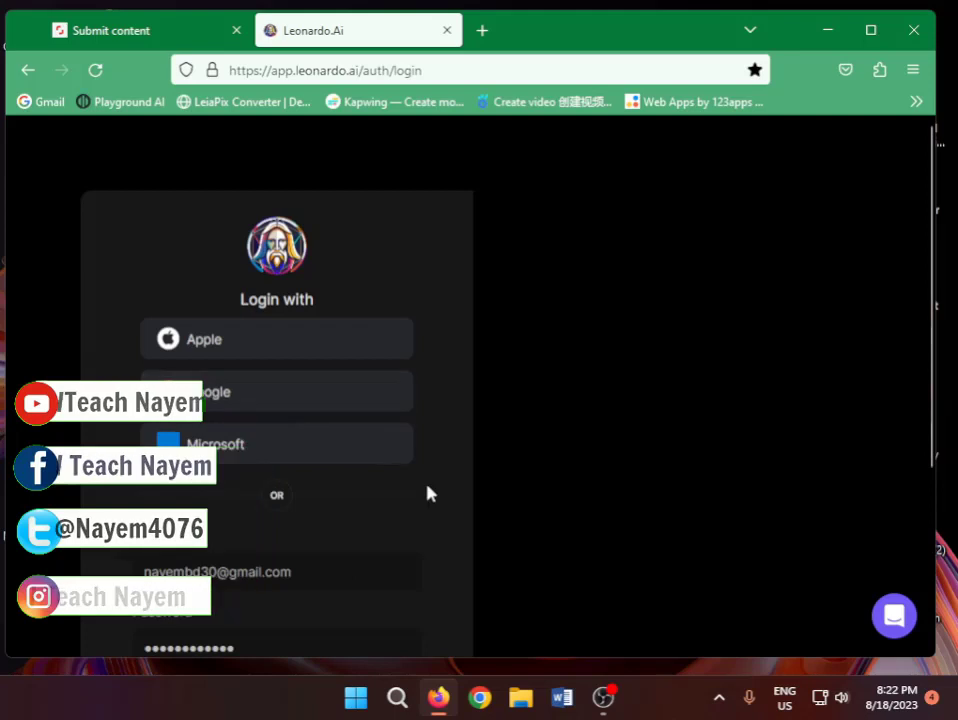
Sign in to Leonardo.Ai with the prefilled email and password
scroll(249, 483, "down", 2)
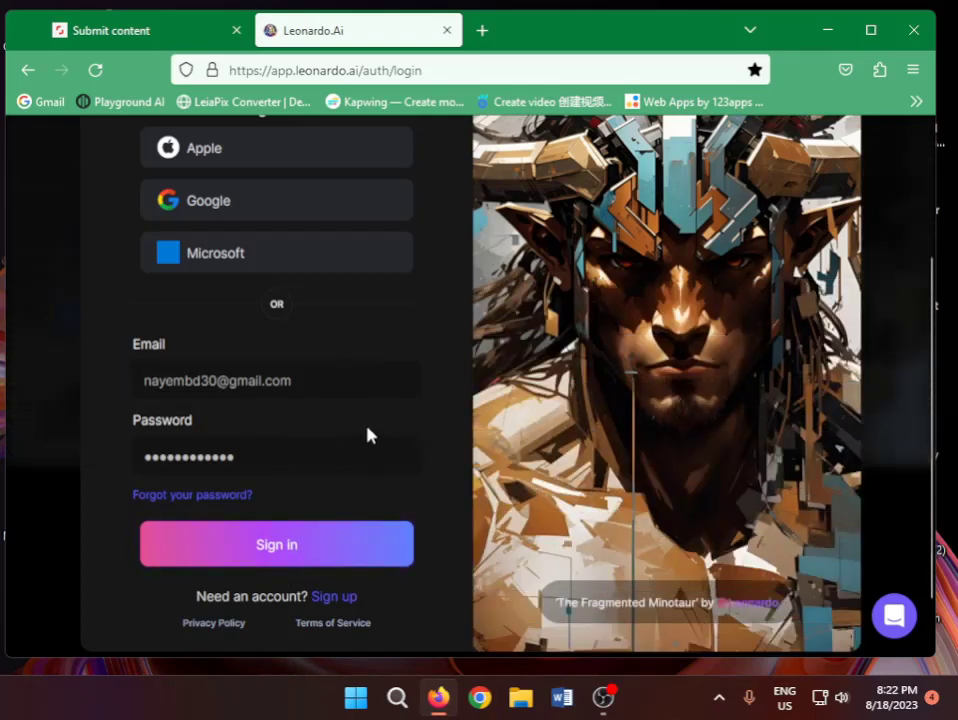
left_click(311, 543)
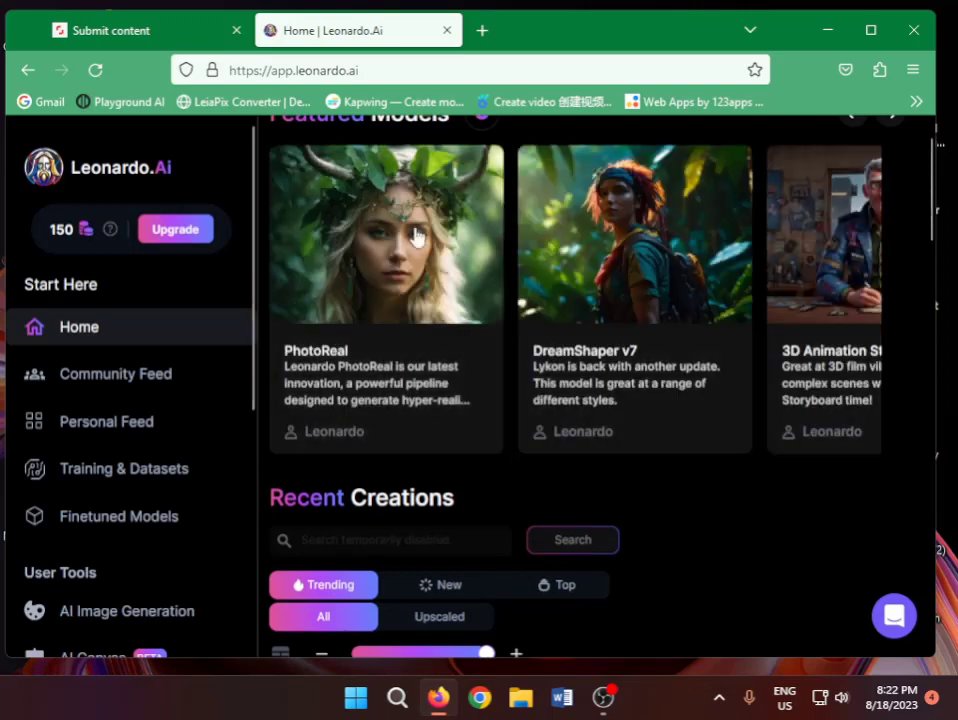
Look over the Leonardo.Ai home page, including the user tools, featured models and recent creations
scroll(600, 480, "up", 1)
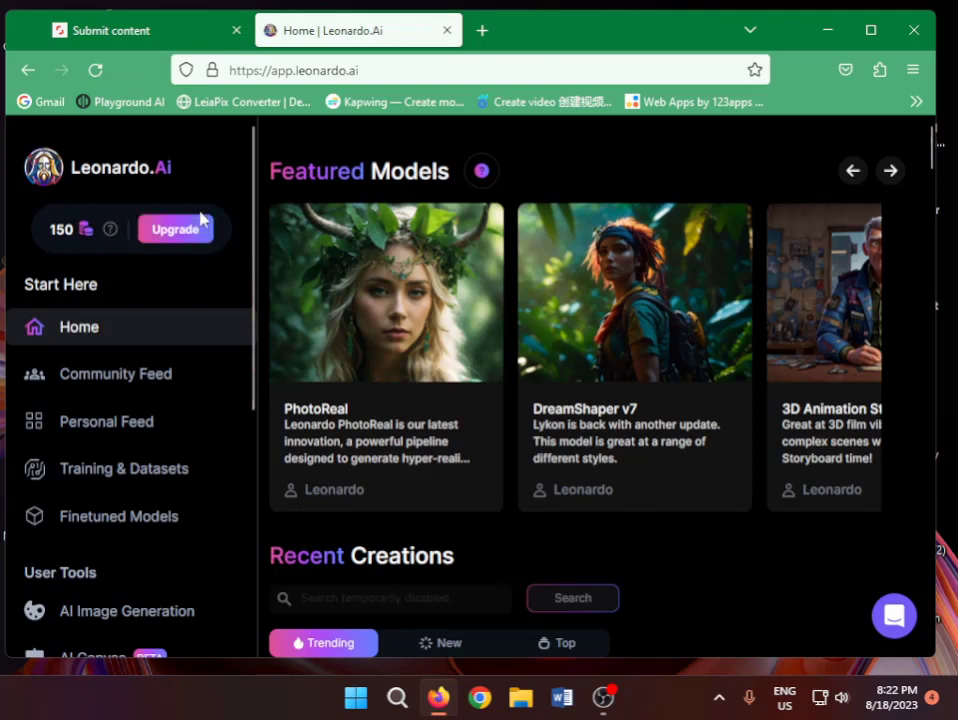
scroll(143, 425, "down", 4)
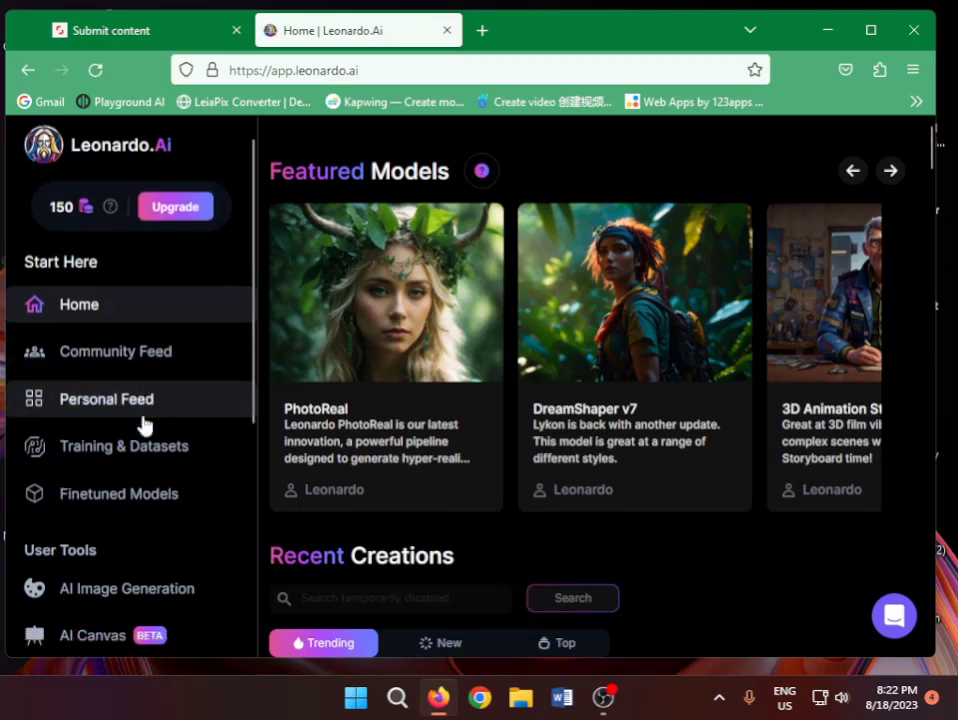
scroll(105, 355, "down", 2)
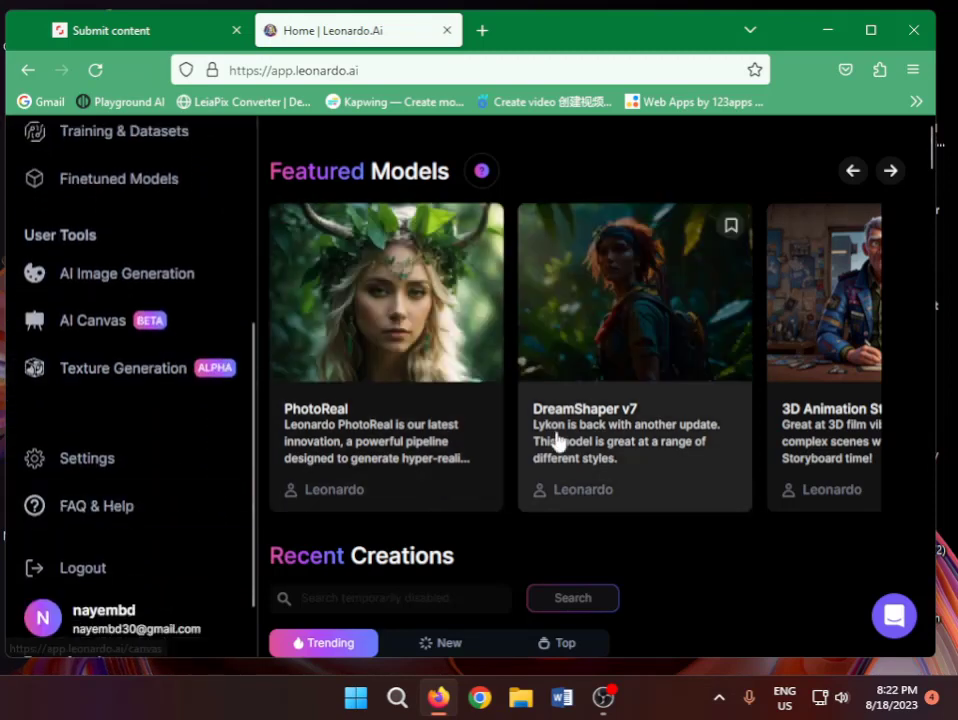
scroll(733, 569, "down", 3)
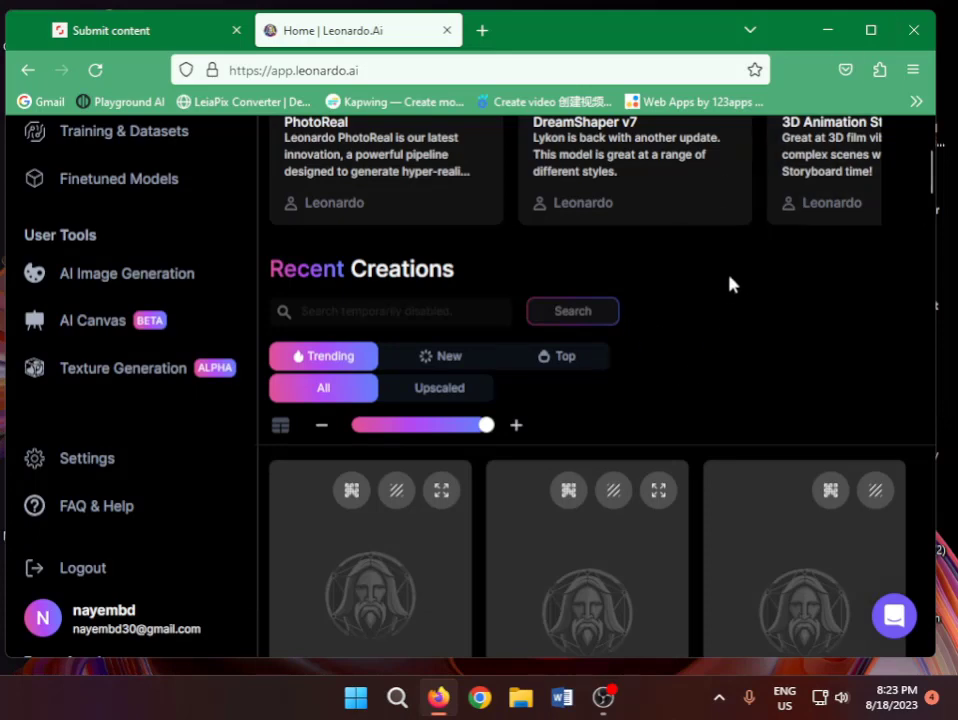
scroll(720, 370, "down", 2)
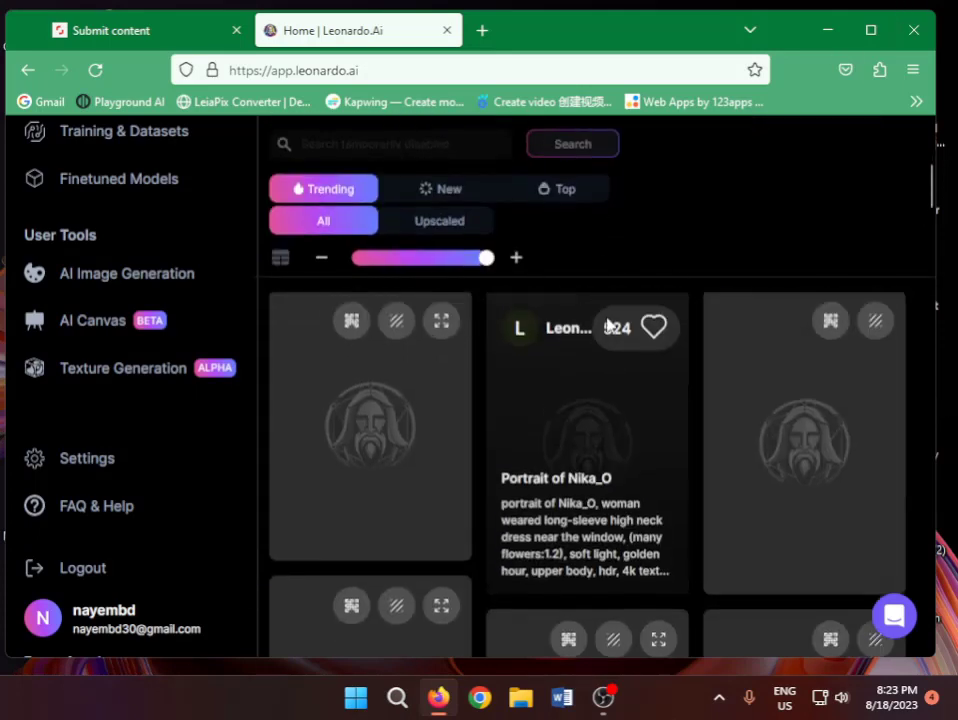
scroll(607, 323, "up", 3)
scroll(565, 375, "up", 2)
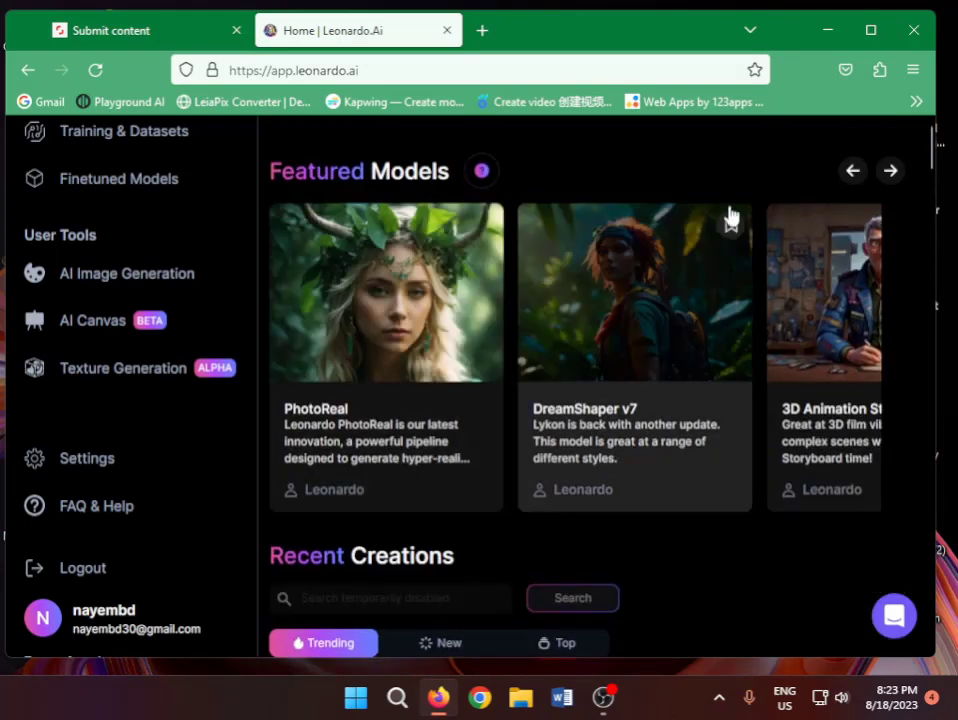
scroll(406, 336, "down", 3)
scroll(281, 357, "down", 2)
Go to AI Image Generation and check the available style presets, leaving the style at None
left_click(200, 285)
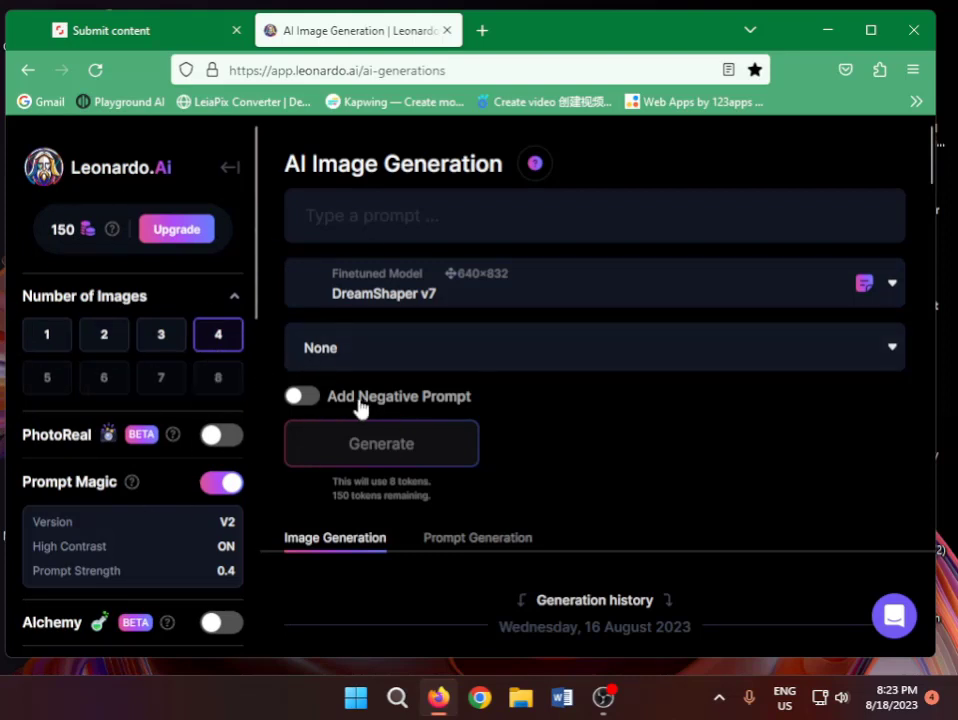
left_click(449, 208)
left_click(524, 360)
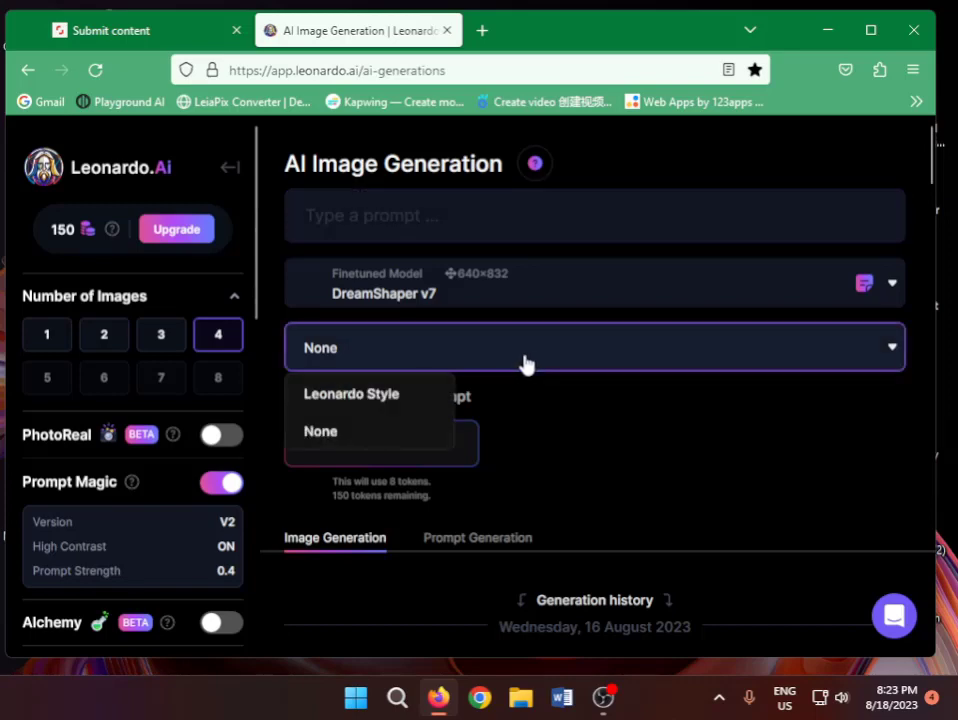
left_click(594, 406)
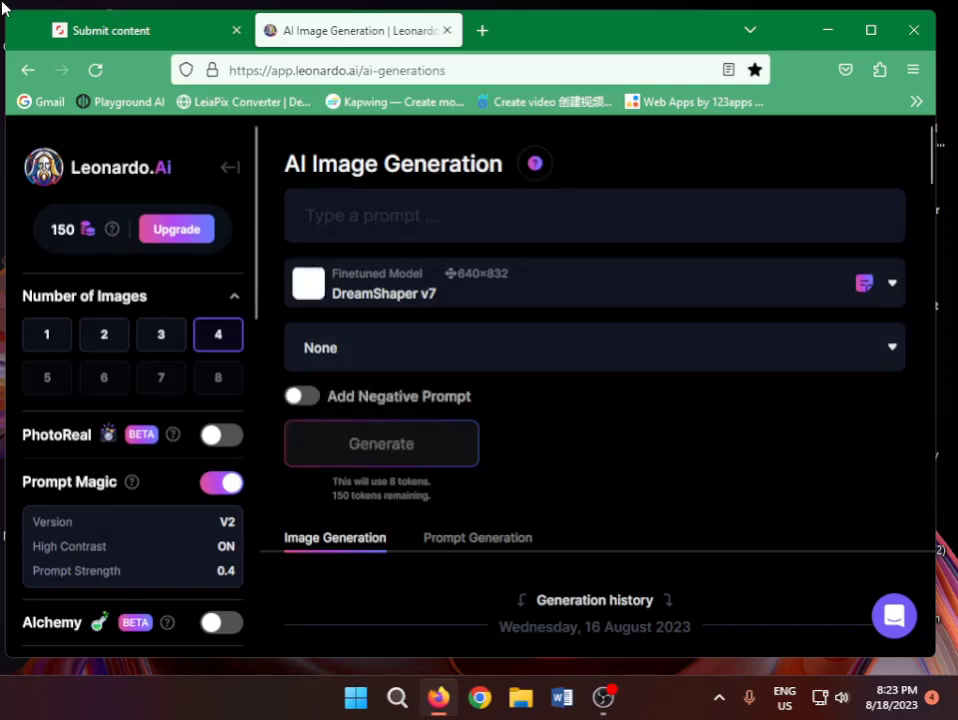
Browse the generation history to examine the earlier bird and Aladdin story images
scroll(395, 488, "down", 3)
scroll(618, 462, "up", 3)
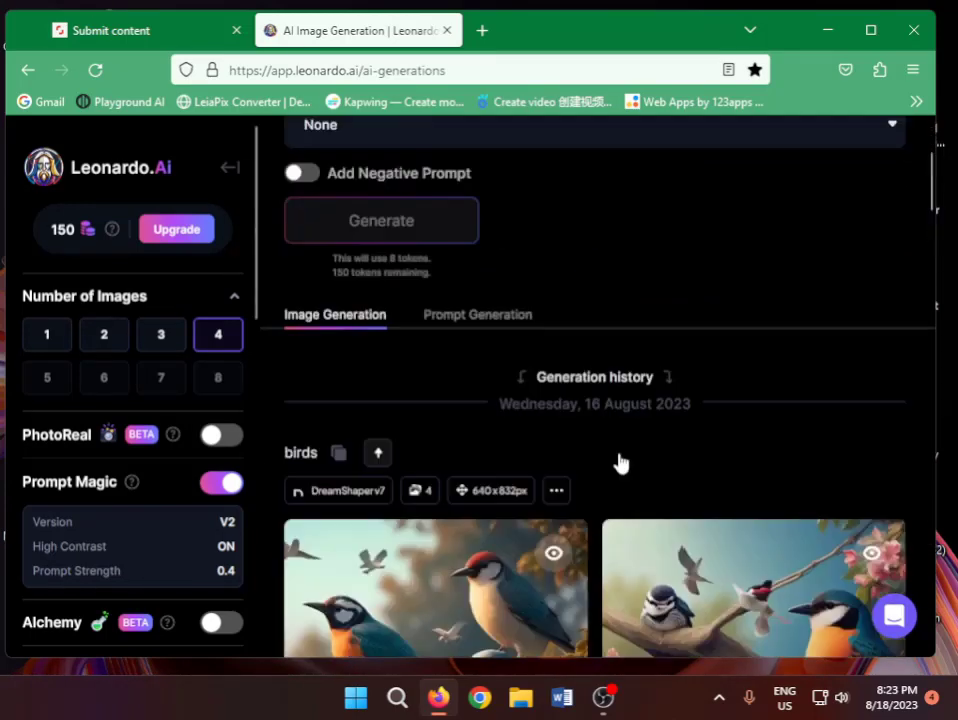
scroll(605, 460, "down", 8)
scroll(605, 440, "down", 5)
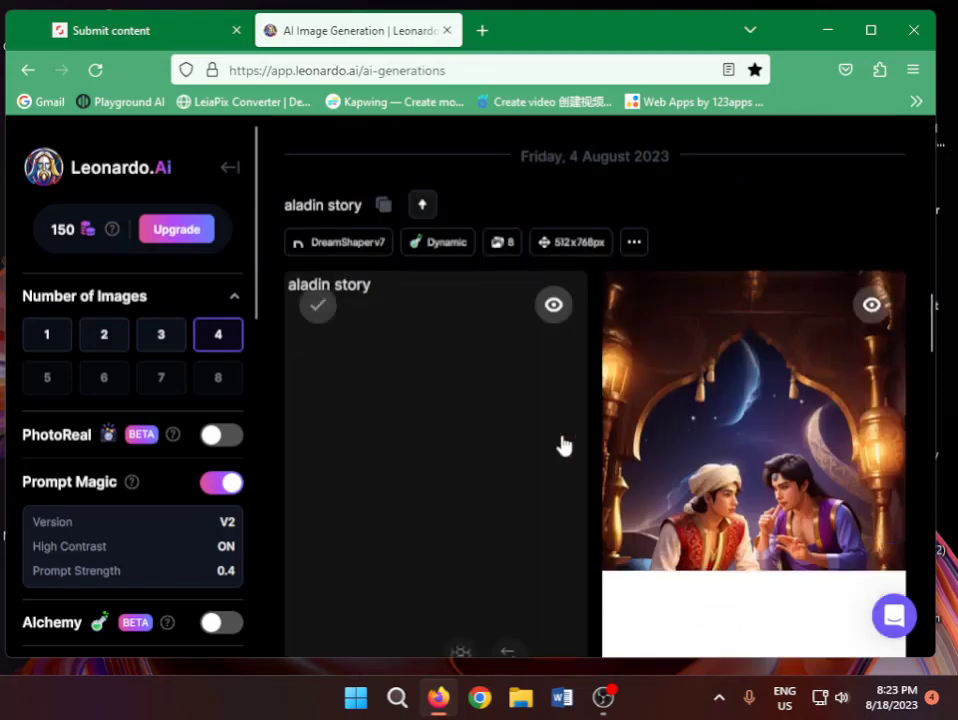
scroll(603, 419, "up", 1)
scroll(603, 419, "down", 3)
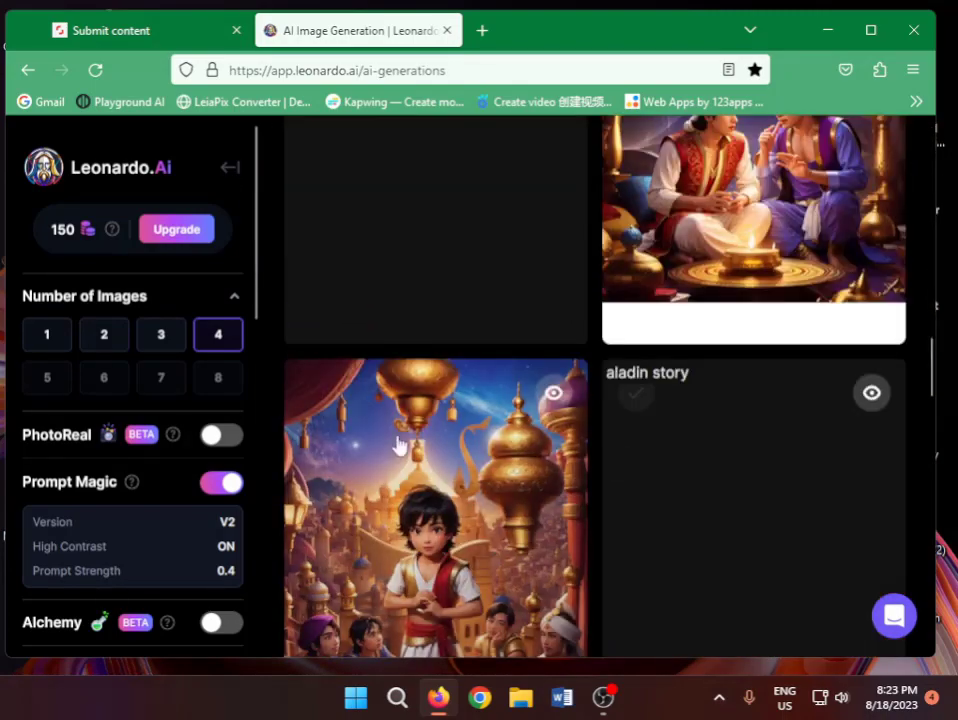
scroll(552, 395, "up", 3)
scroll(385, 402, "up", 6)
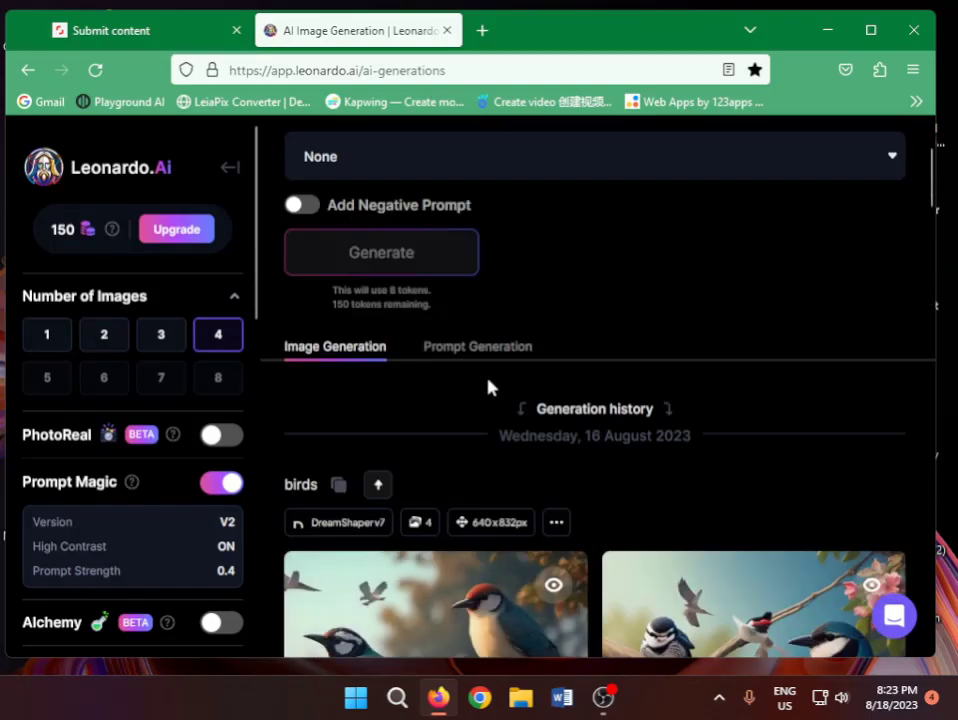
scroll(488, 386, "up", 2)
Enter the prompt "birds" and generate two batches of four images with the DreamShaper v7 model
left_click(436, 220)
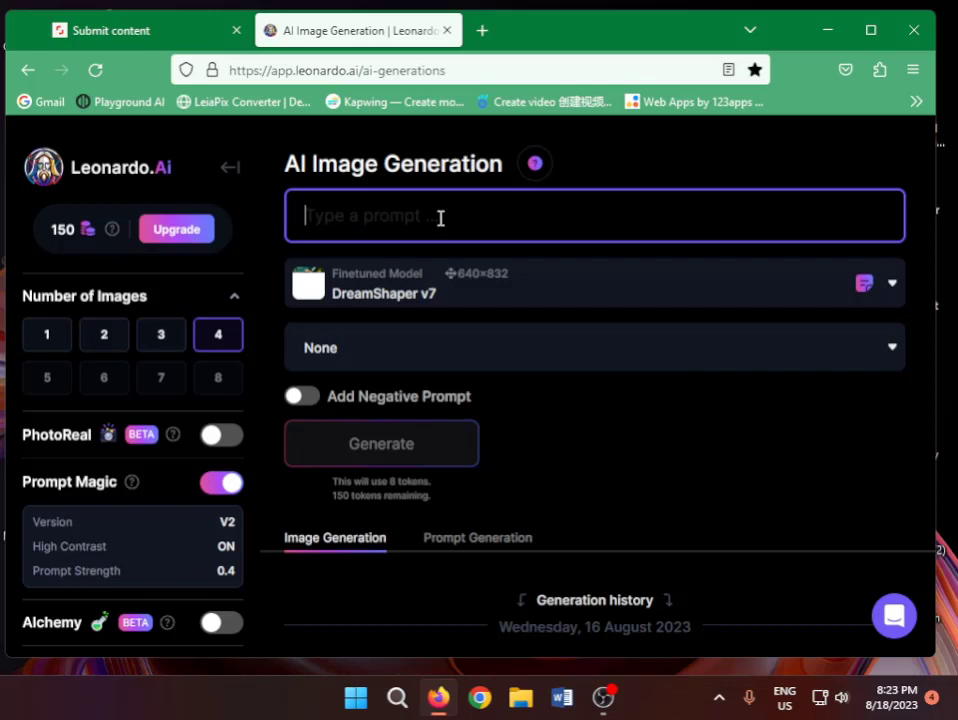
type("bl")
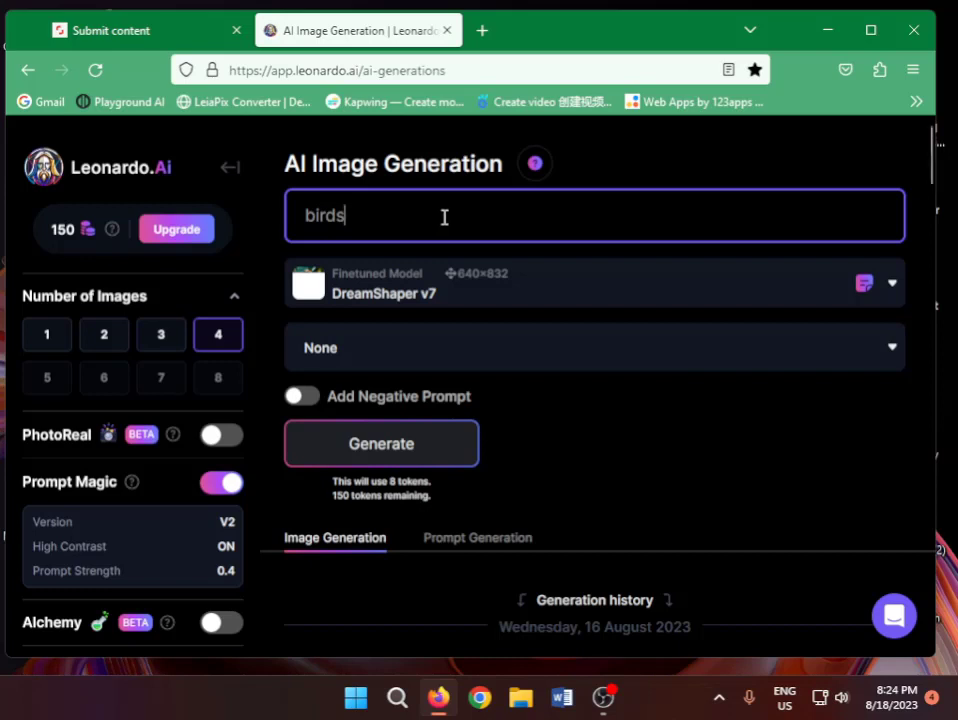
key("Return")
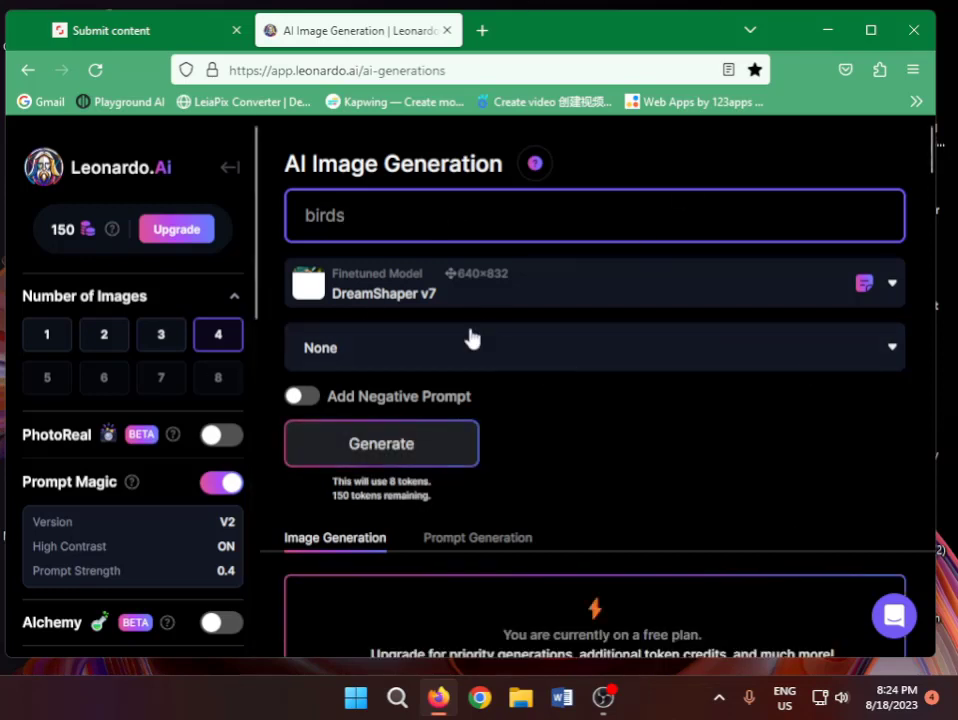
left_click(381, 452)
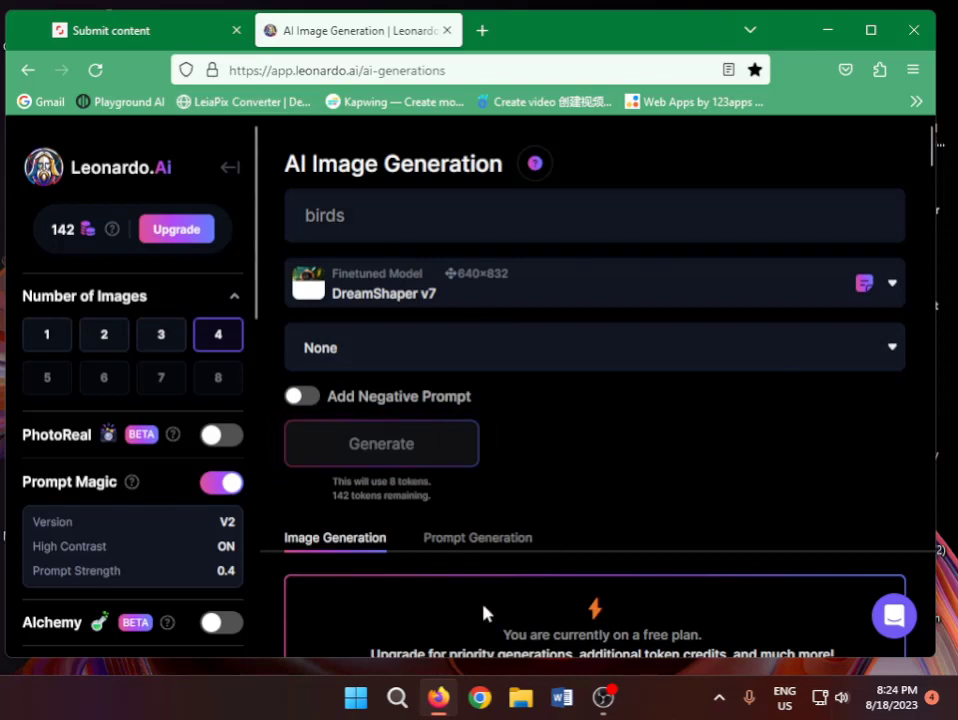
scroll(507, 473, "down", 4)
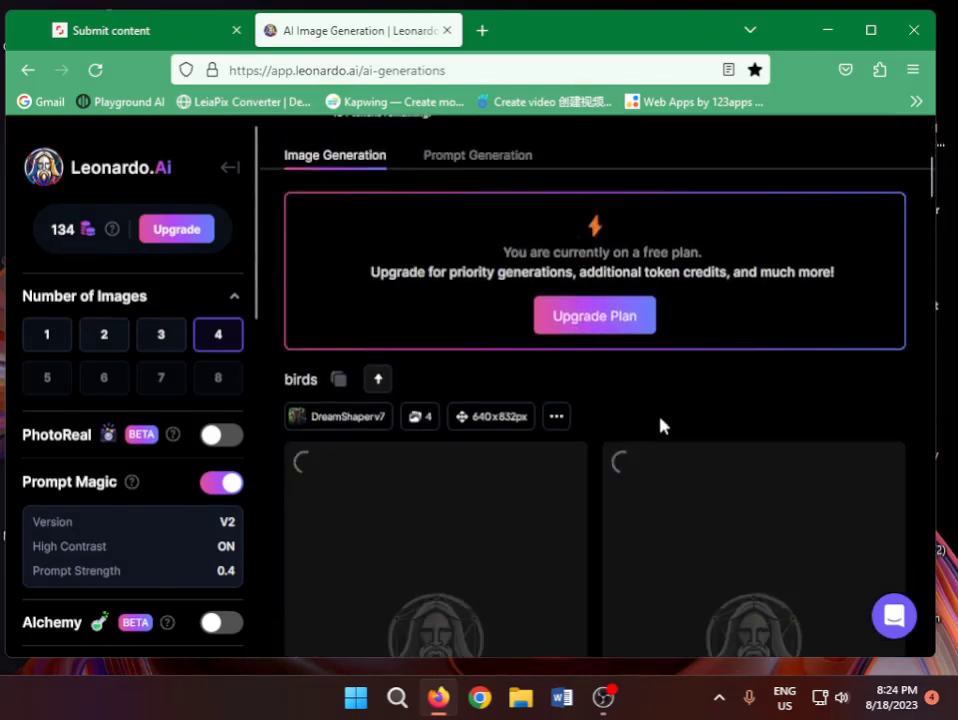
scroll(660, 425, "down", 2)
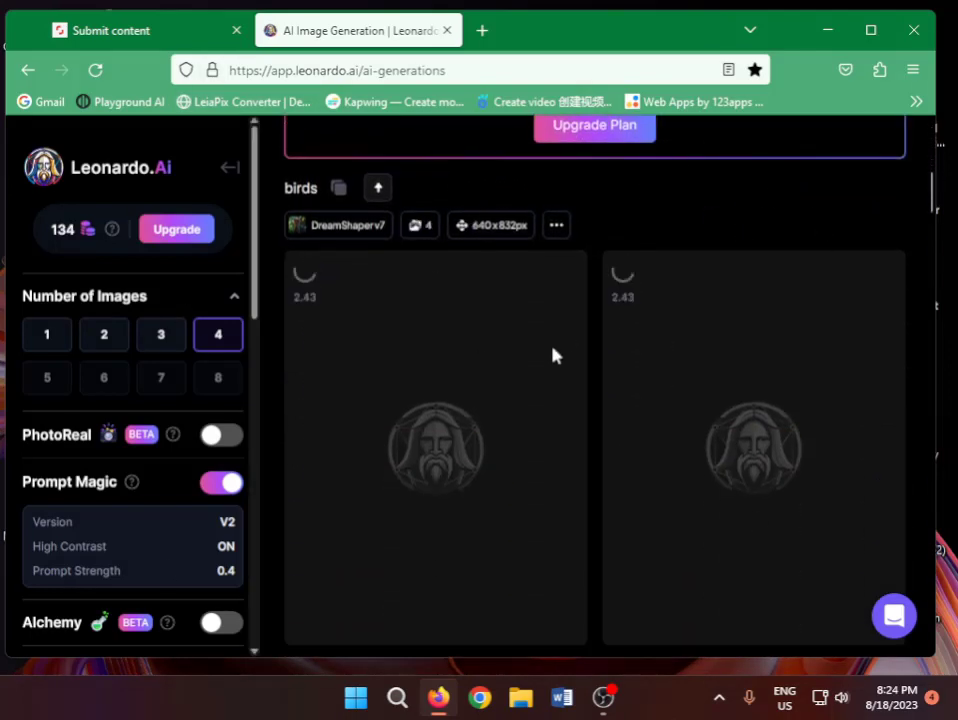
Set the image dimensions to 1024 × 1024
scroll(220, 505, "down", 4)
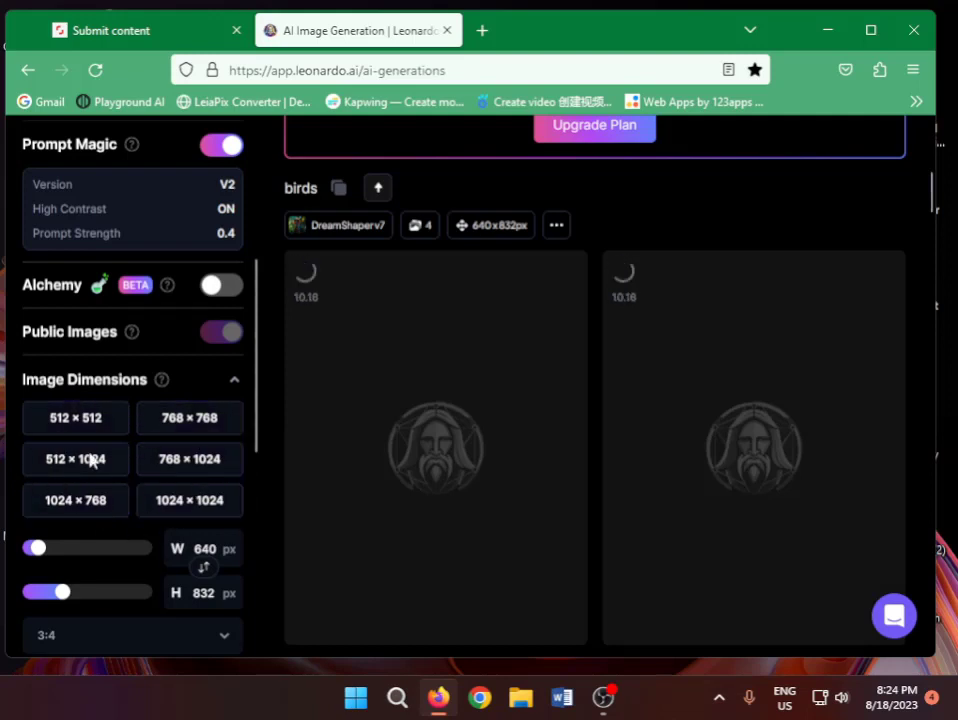
left_click(184, 508)
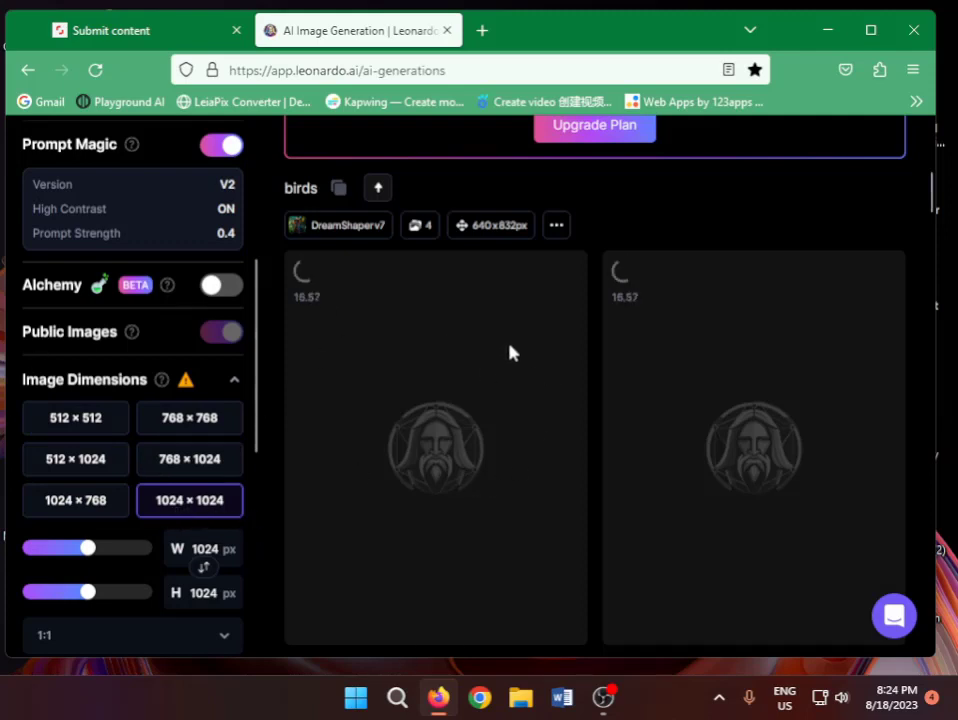
Examine the bird images generated from the latest prompt
scroll(510, 352, "down", 2)
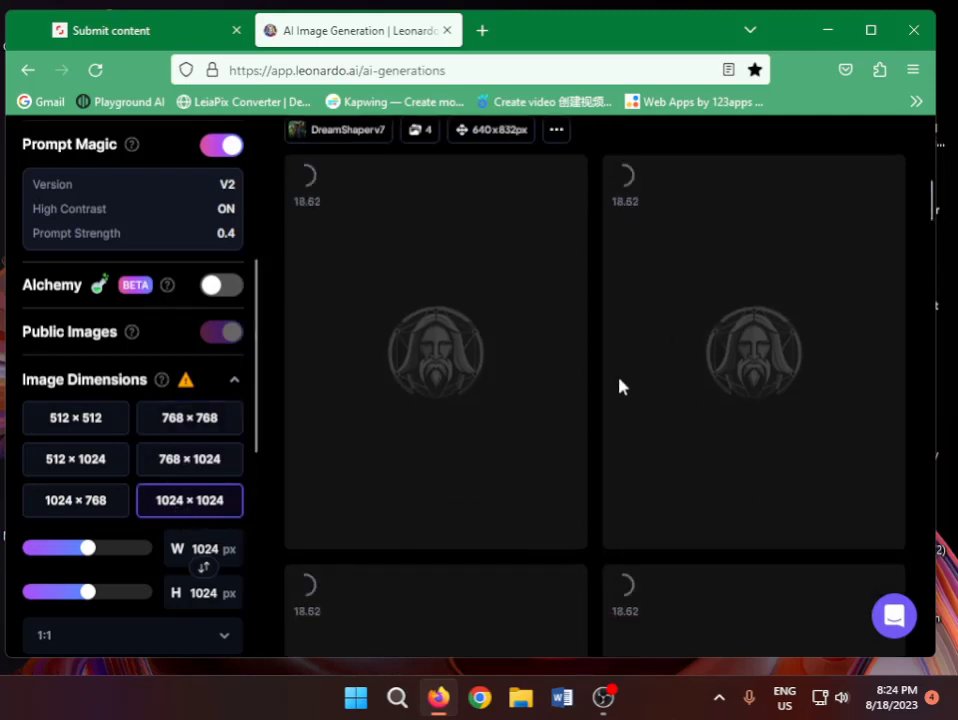
scroll(540, 330, "down", 3)
scroll(500, 460, "down", 3)
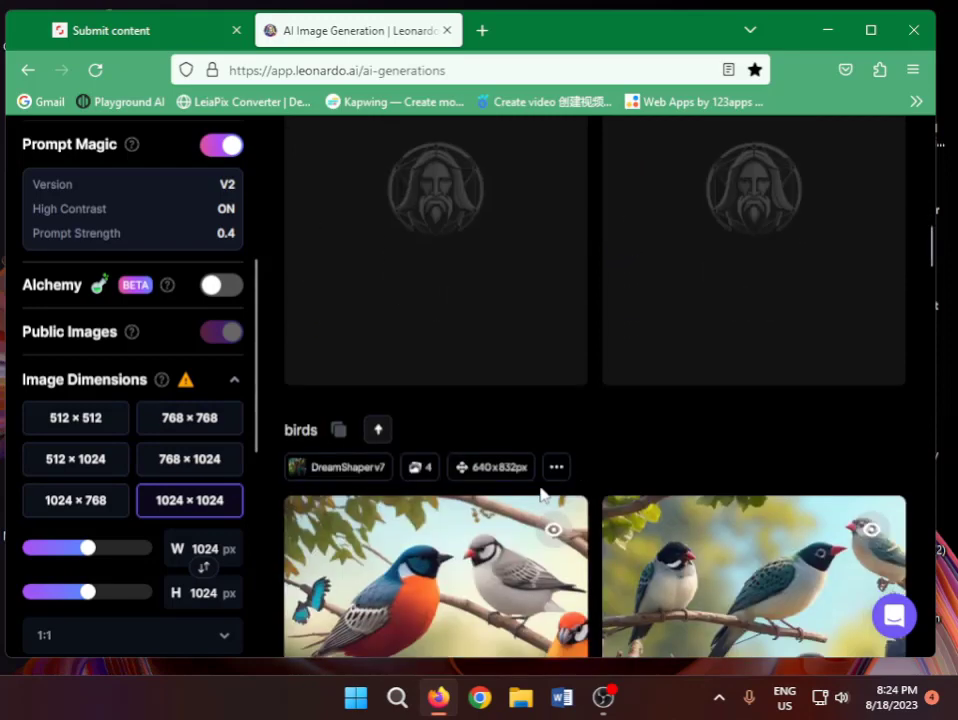
scroll(540, 493, "up", 10)
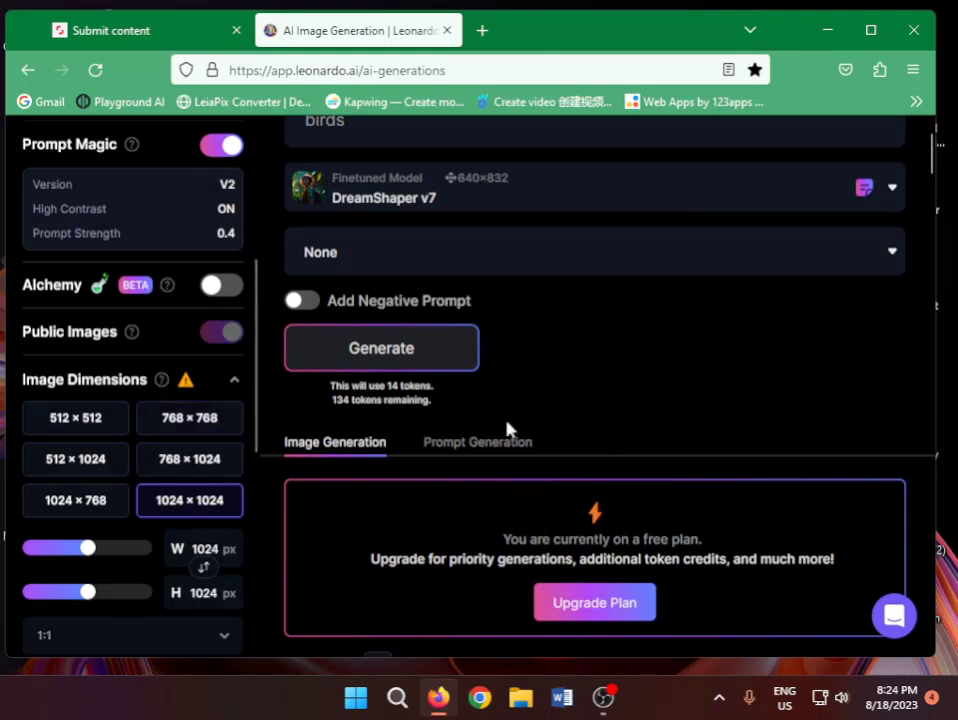
scroll(111, 334, "up", 3)
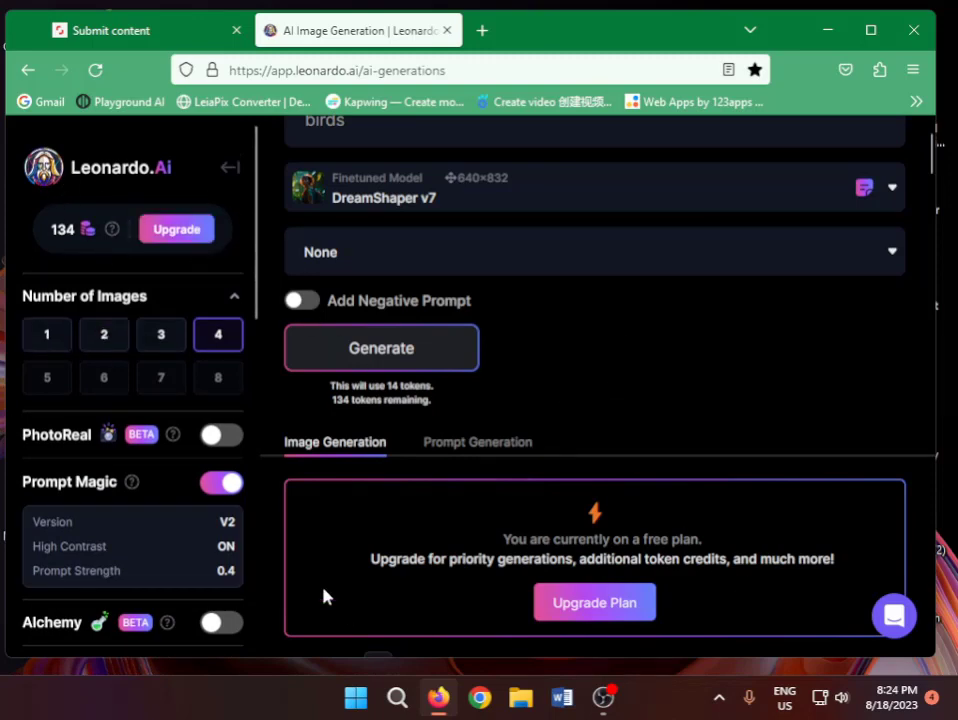
scroll(633, 381, "down", 5)
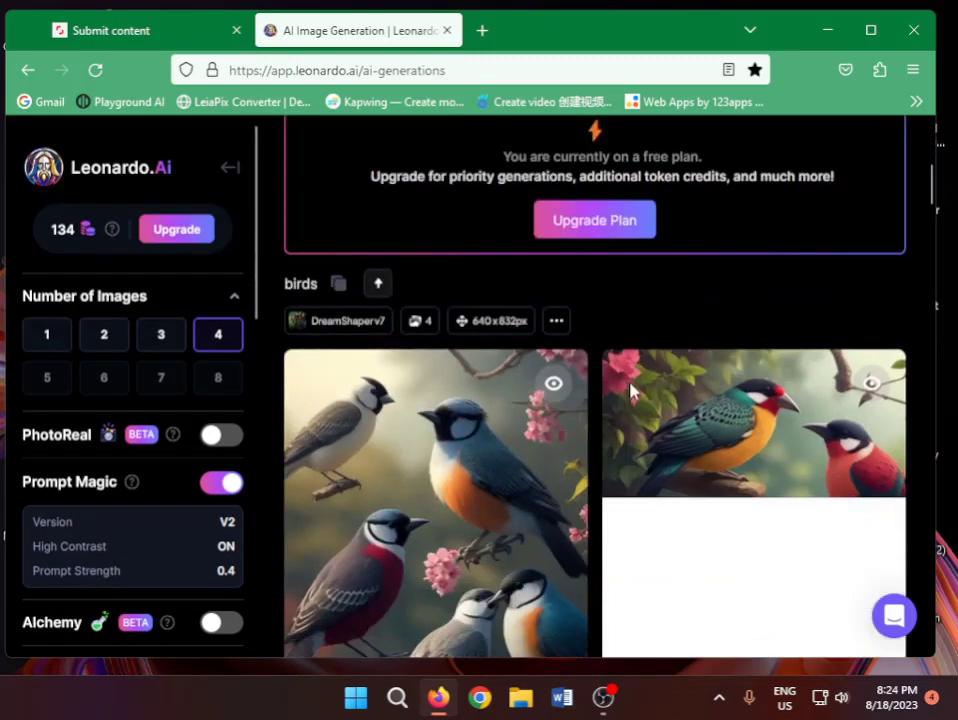
scroll(633, 393, "down", 5)
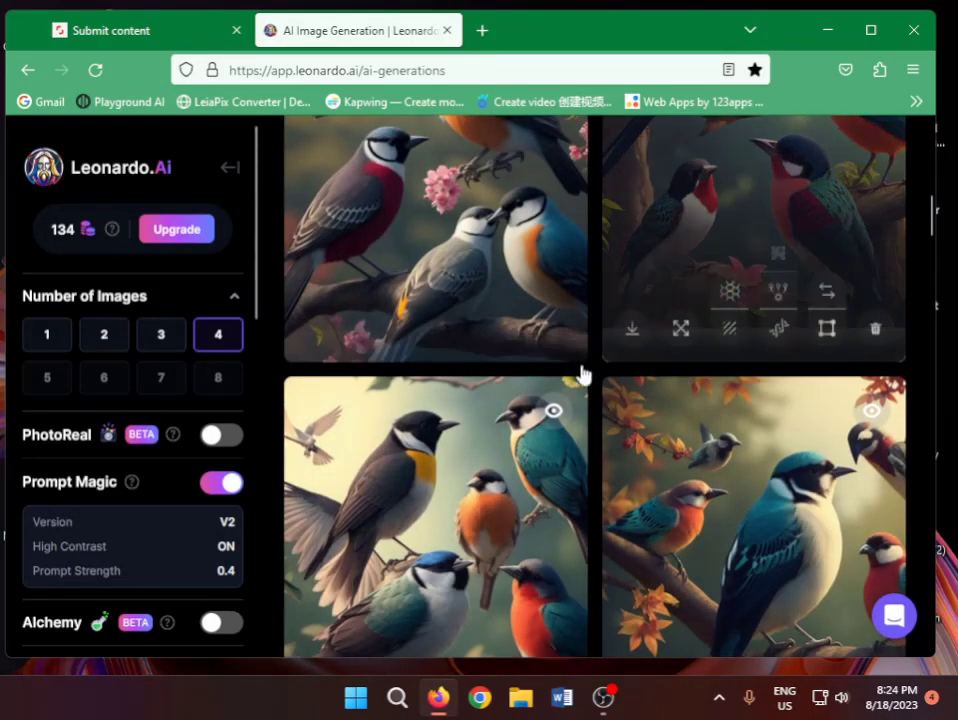
Download the generated image of the large blue-and-white bird perched among smaller birds and autumn leaves
scroll(585, 380, "down", 5)
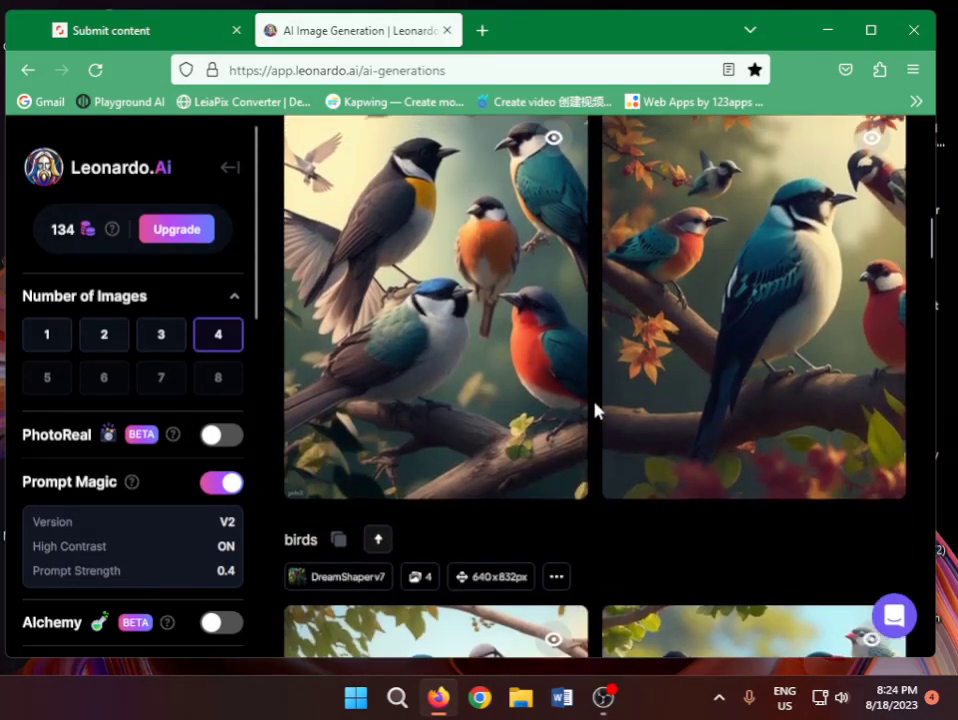
scroll(597, 410, "up", 1)
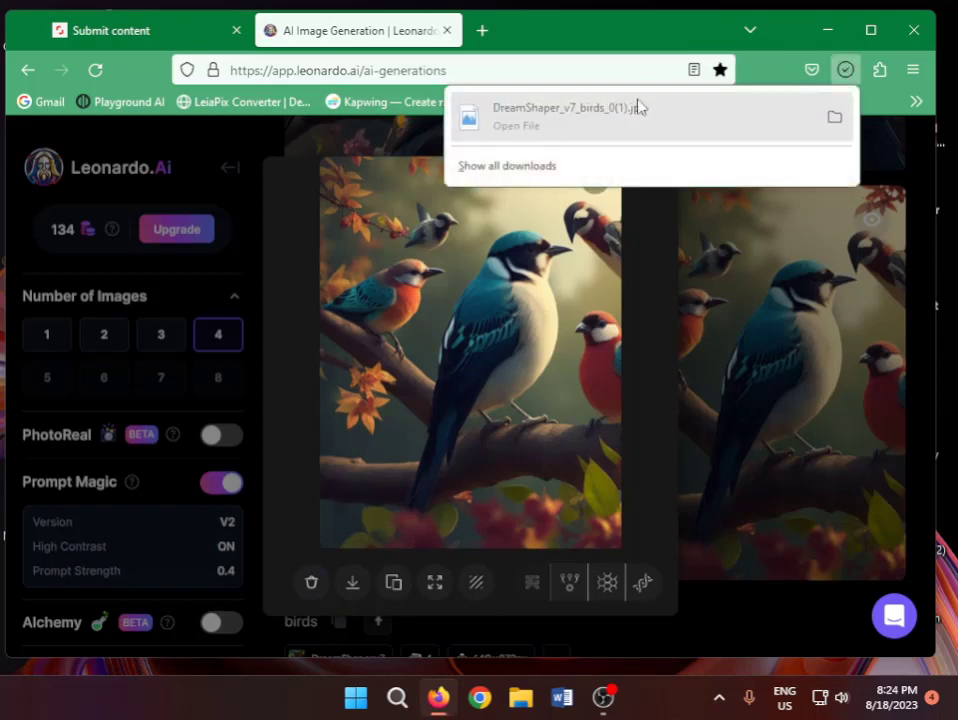
Launch Adobe Photoshop CS from the installed apps, postpone product registration and dismiss the welcome screen
left_click(818, 33)
right_click(343, 247)
left_click(434, 324)
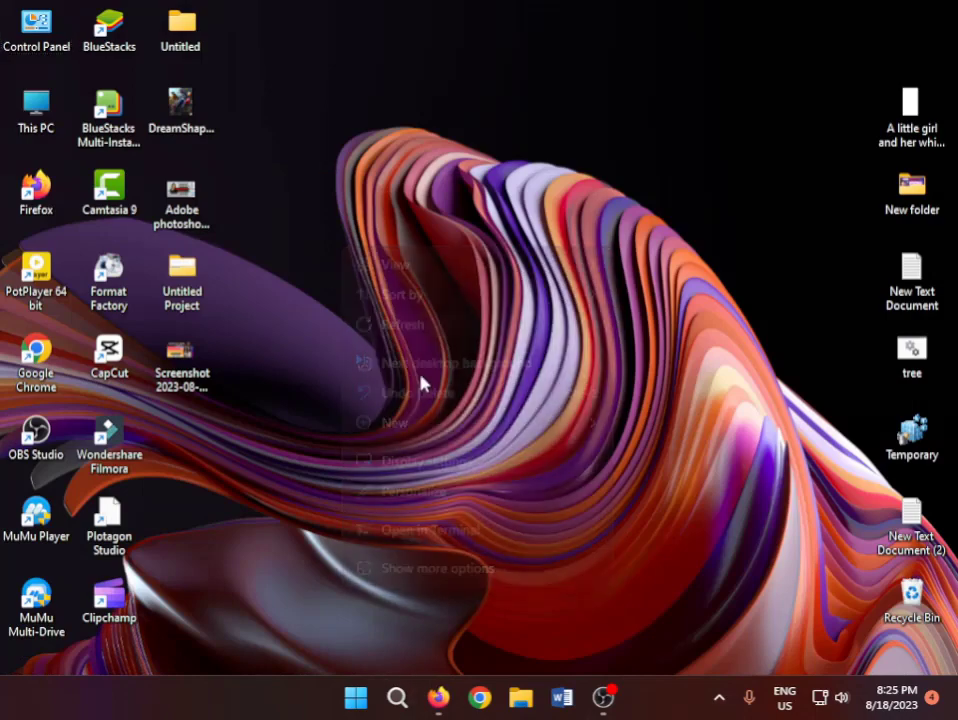
left_click(360, 698)
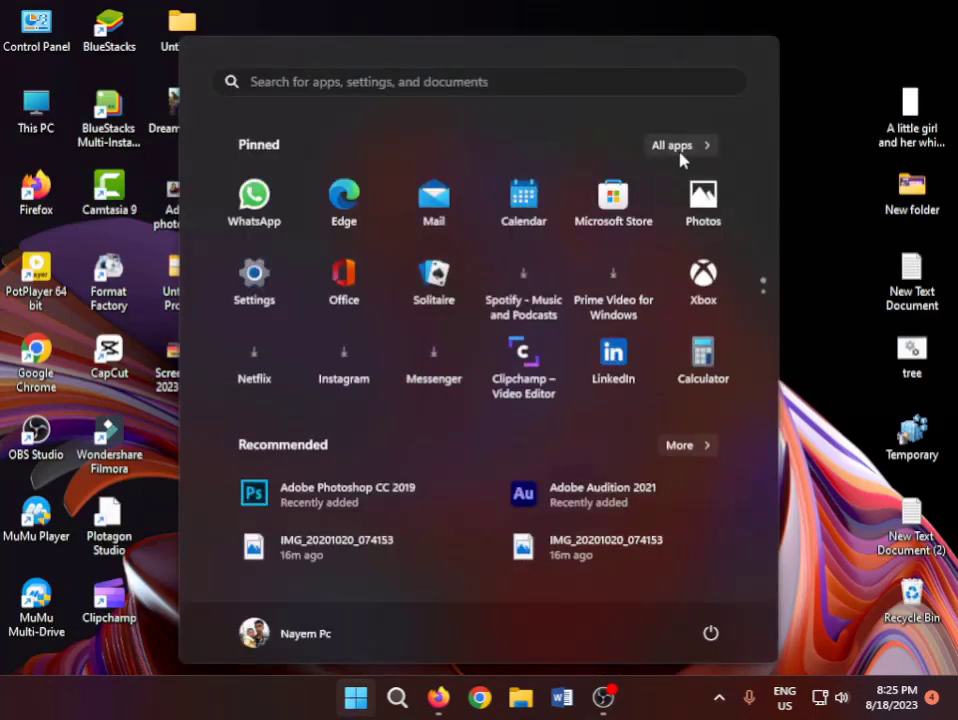
left_click(679, 152)
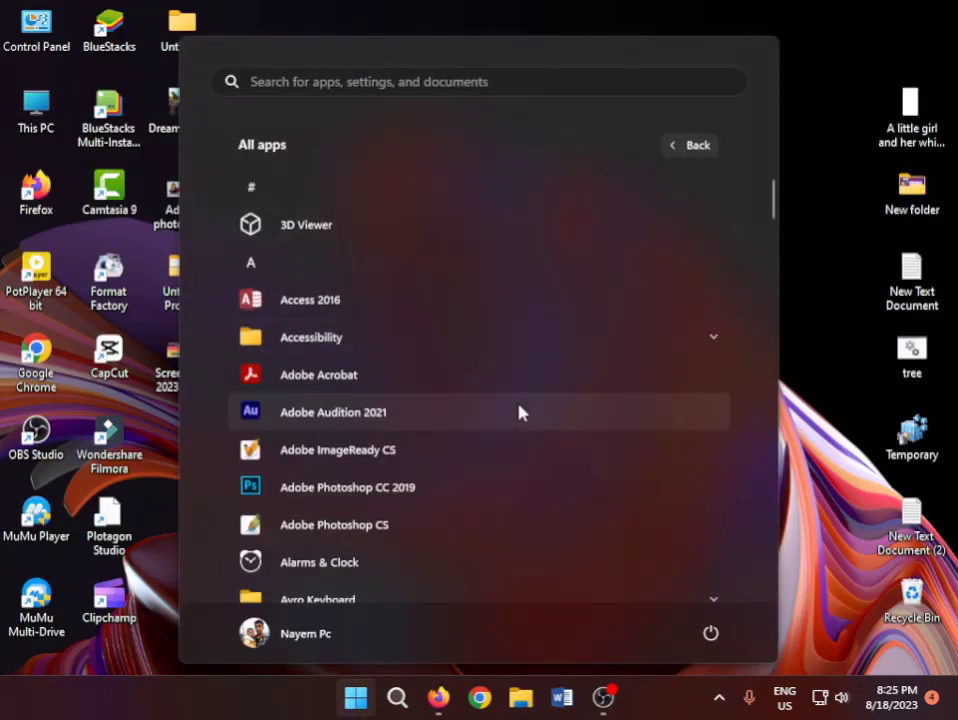
left_click(390, 528)
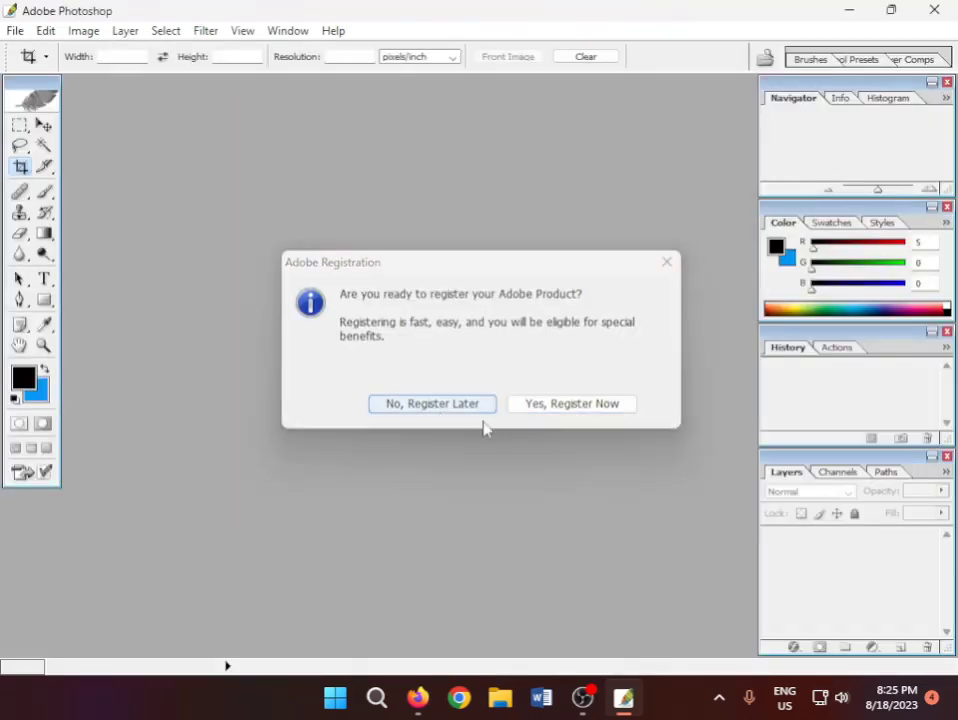
left_click(478, 410)
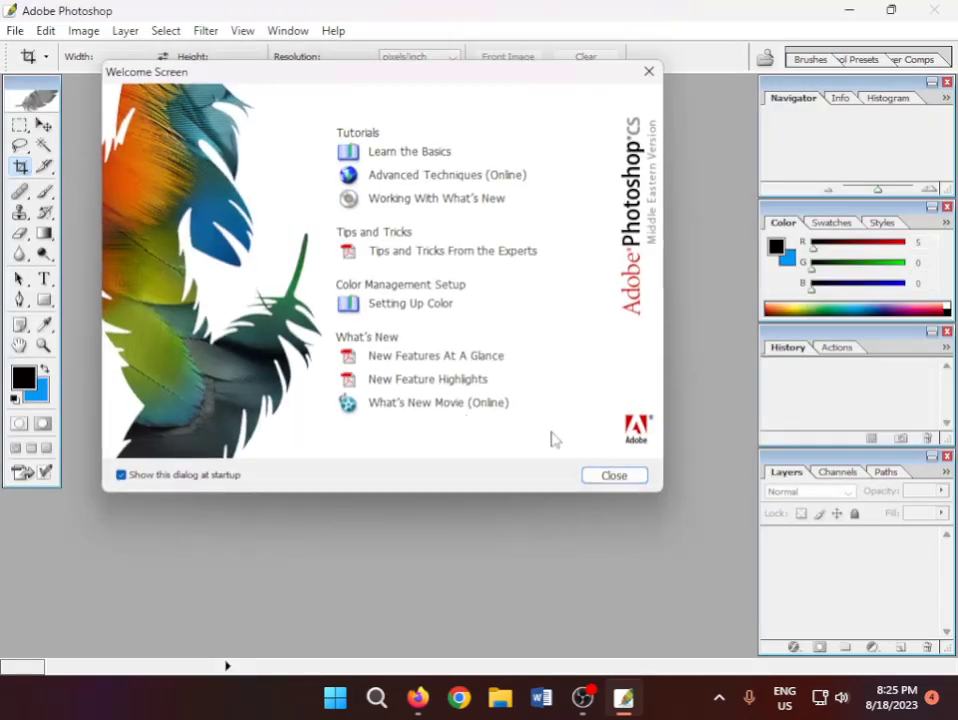
left_click(613, 476)
Open DreamShaper_v7_birds_0(1).jpg from the Downloads folder and move its document window clear of the toolbox
double_click(539, 620)
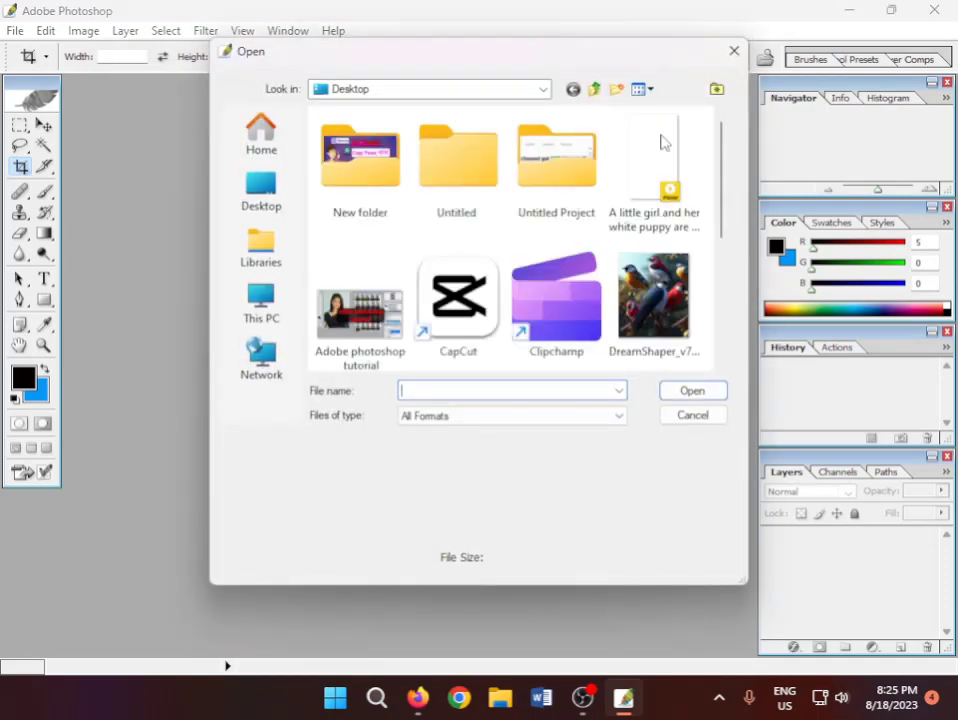
left_click(263, 210)
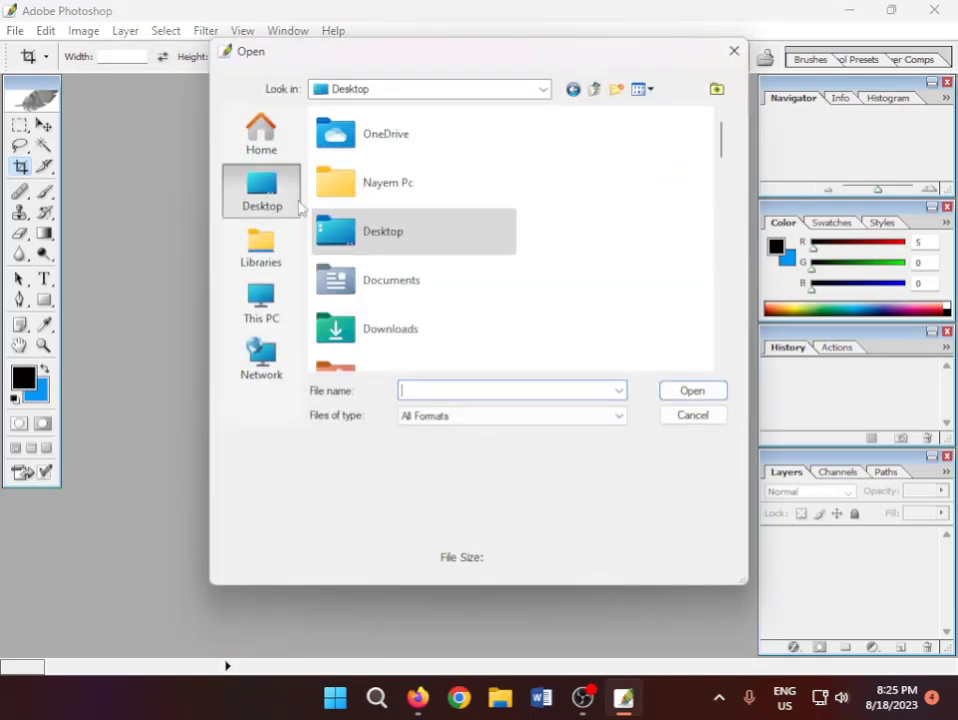
left_click(373, 332)
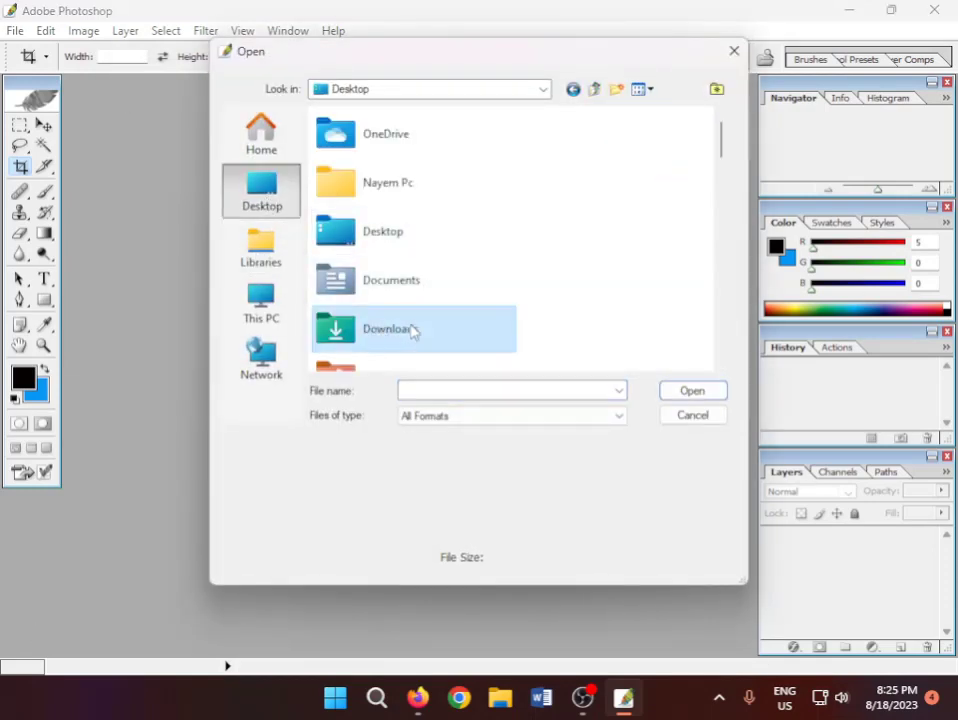
double_click(413, 330)
left_click(345, 165)
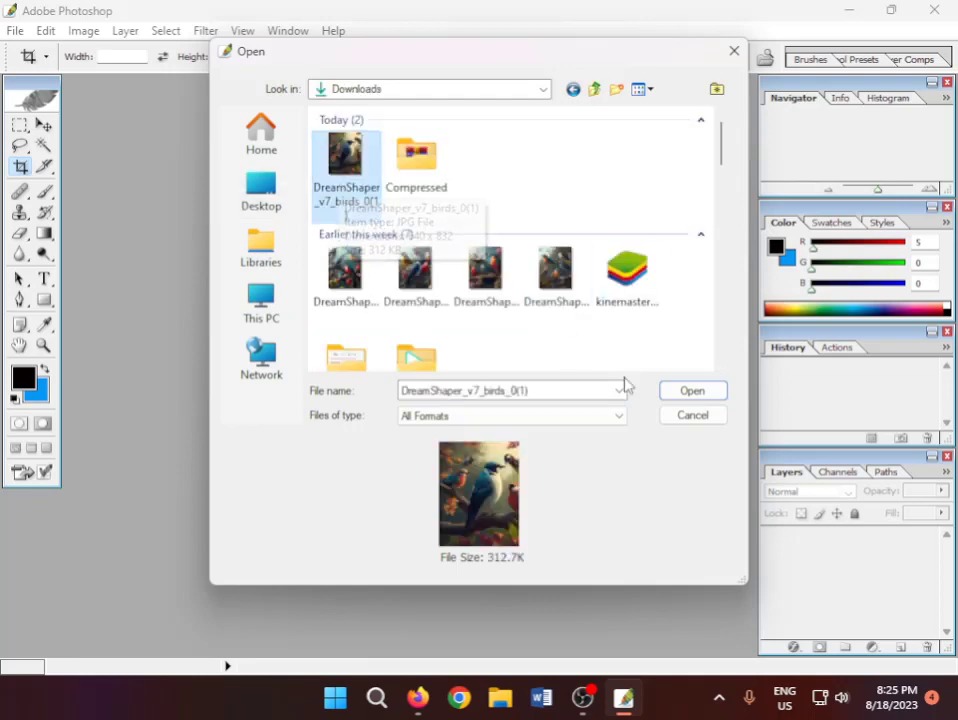
left_click(692, 390)
left_click_drag(276, 94, 319, 94)
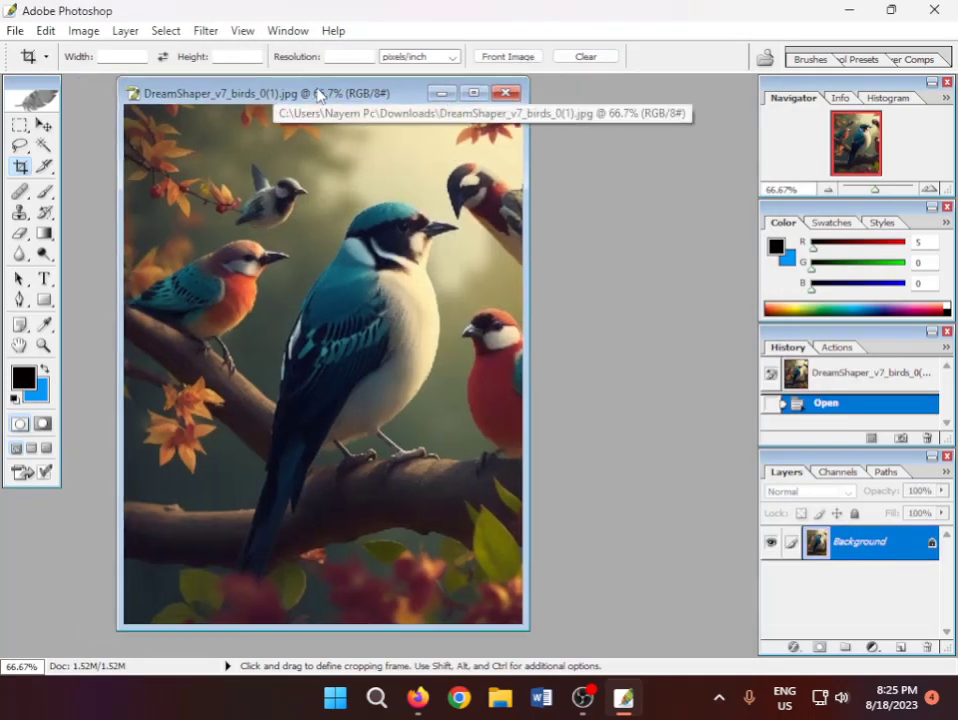
Apply a Curves adjustment to the bird image with automatic correction and an RGB midpoint at input 139, output 131
scroll(323, 280, "down", 2)
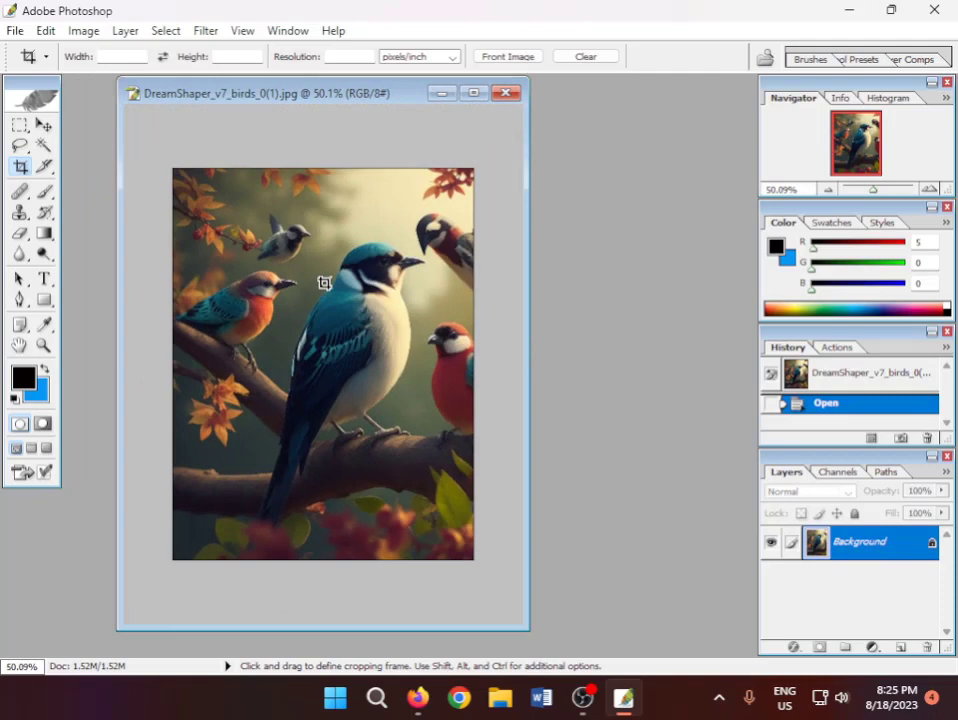
key("ctrl")
key("ctrl+m")
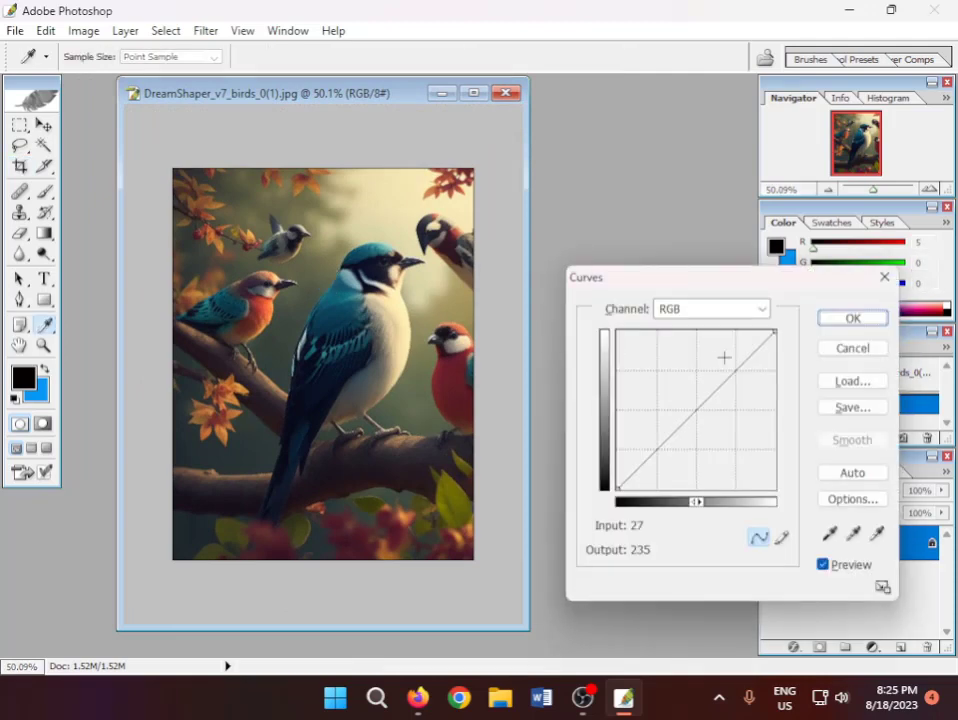
left_click(852, 472)
left_click(700, 408)
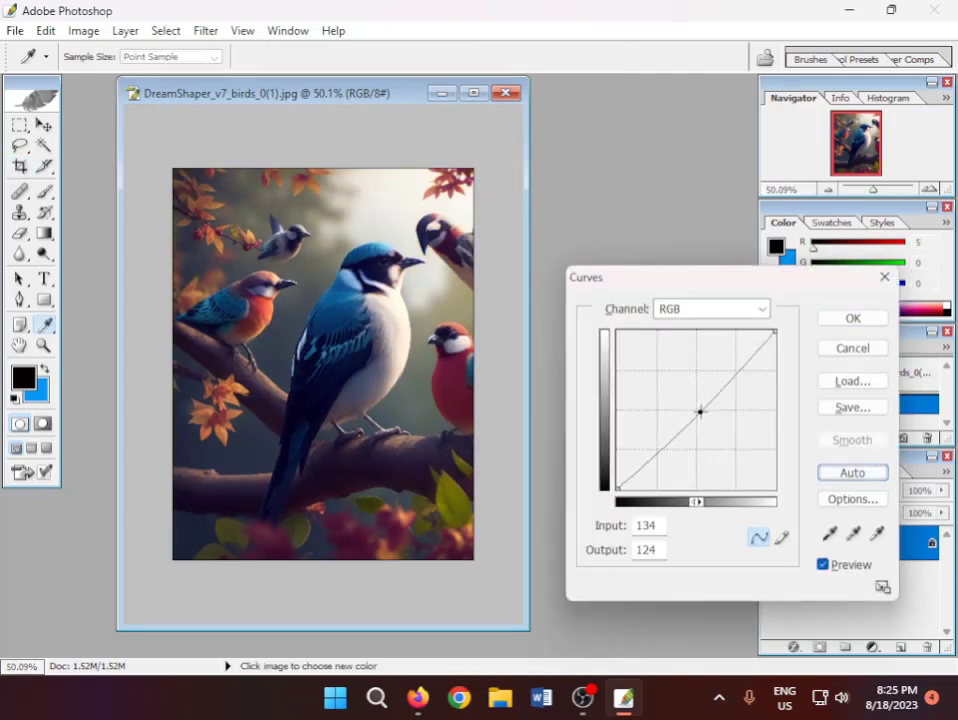
left_click_drag(700, 406, 703, 406)
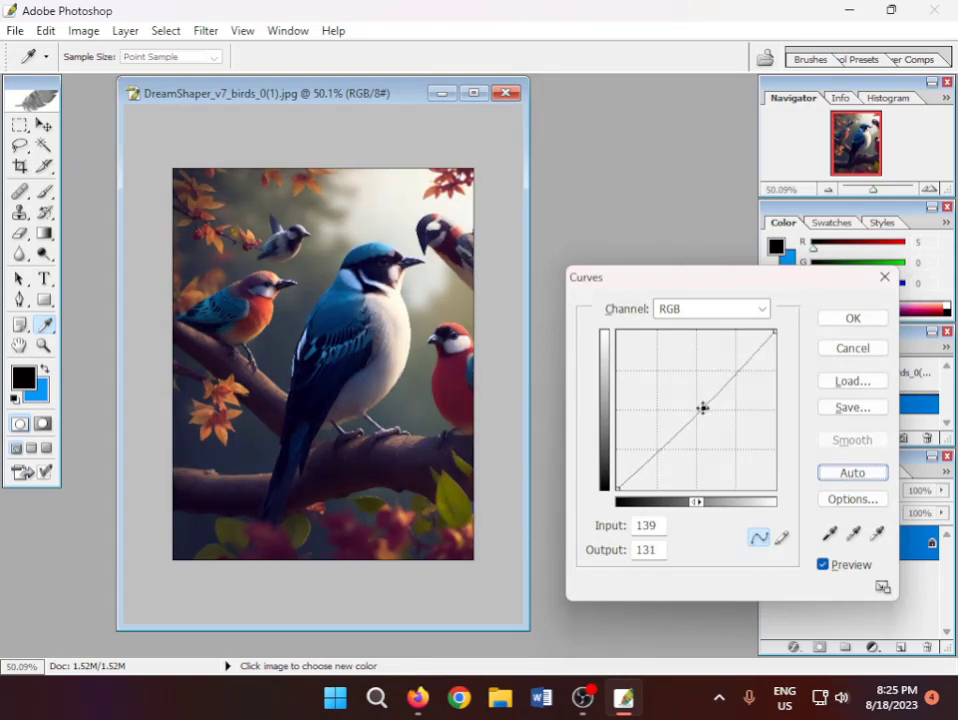
left_click(872, 320)
key("c")
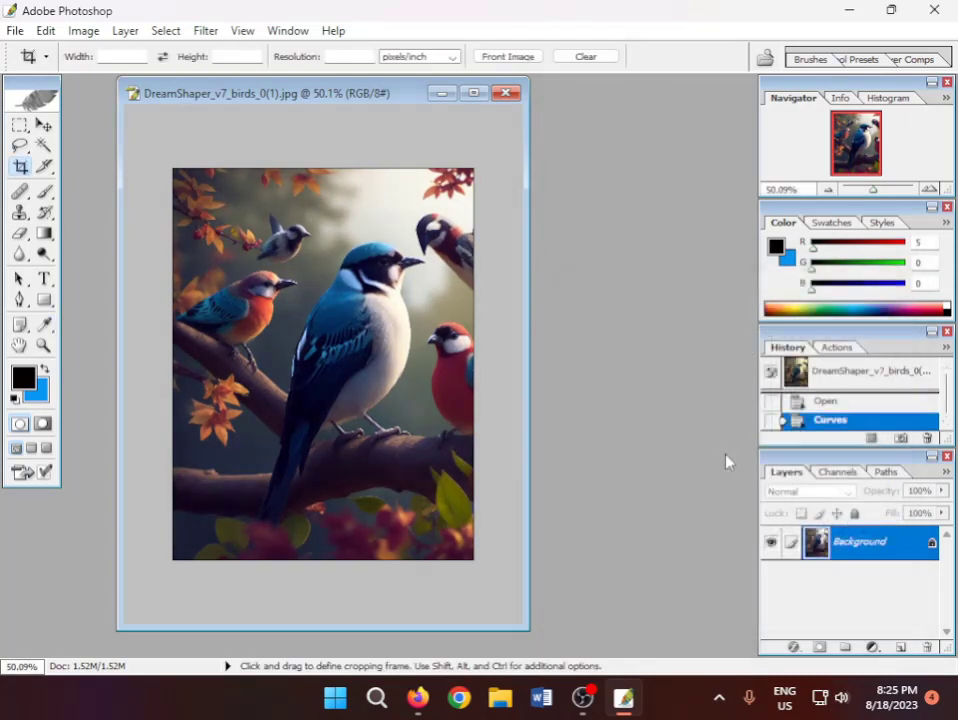
Apply a Levels adjustment to the bird image with the RGB midtone input set to 0.97
key("ctrl+l")
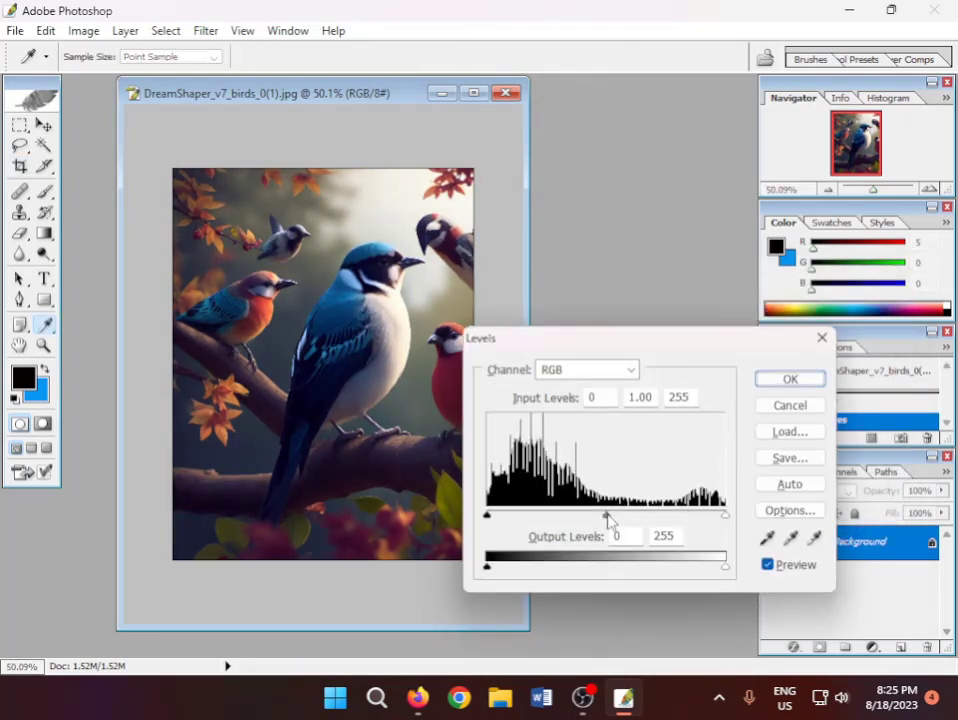
mouse_move(600, 518)
left_mouse_down()
mouse_move(631, 520)
mouse_move(607, 517)
left_mouse_up()
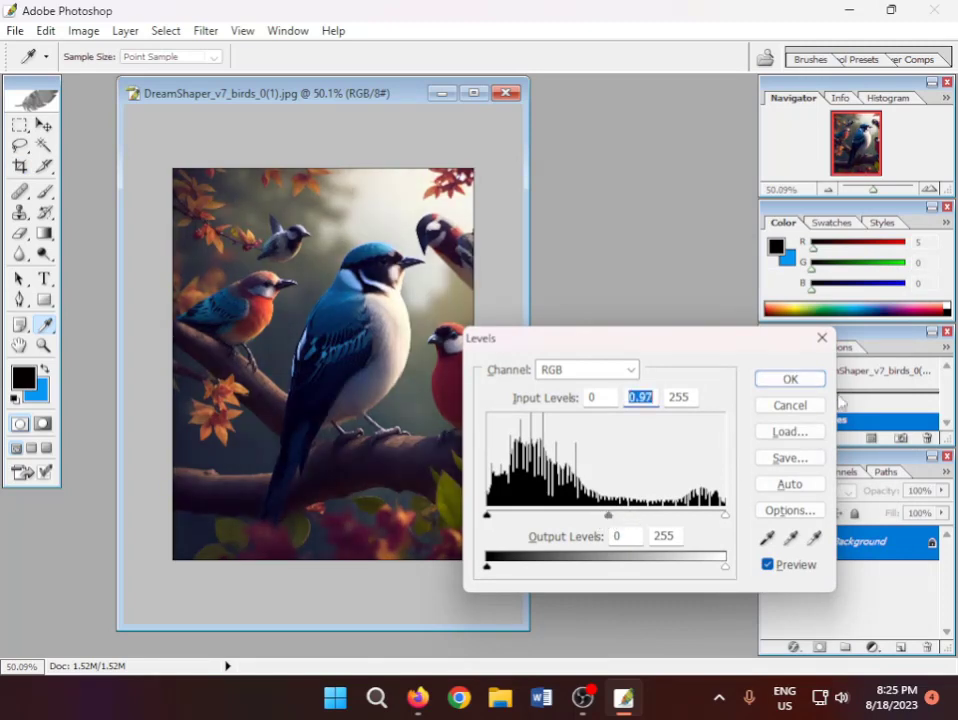
left_click(806, 381)
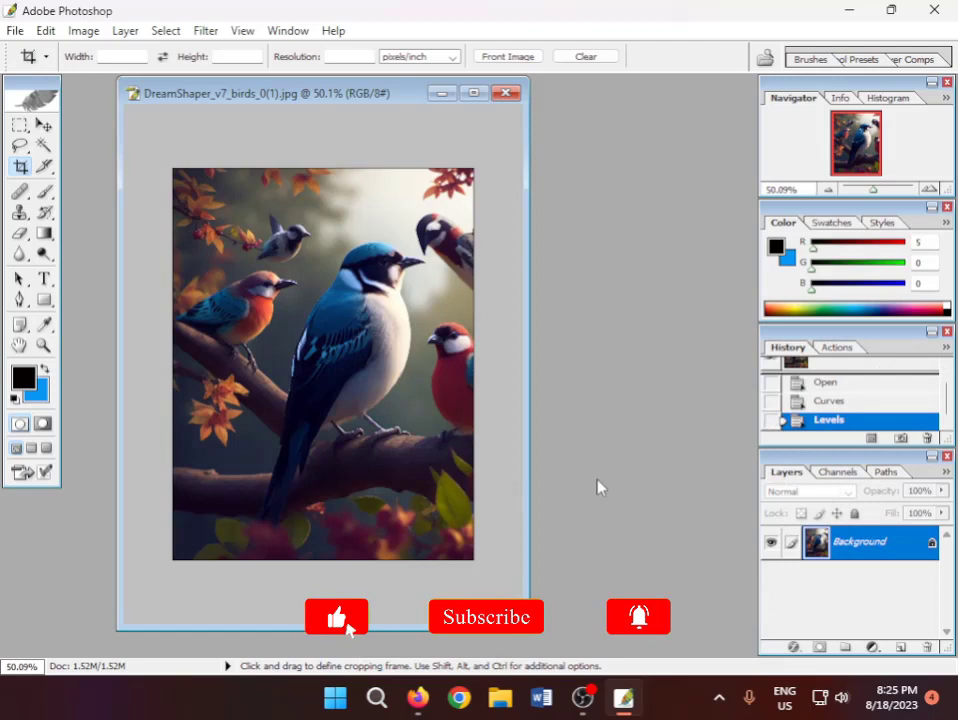
Duplicate the background into a new layer and invert the copy's colours twice
key("ctrl+j")
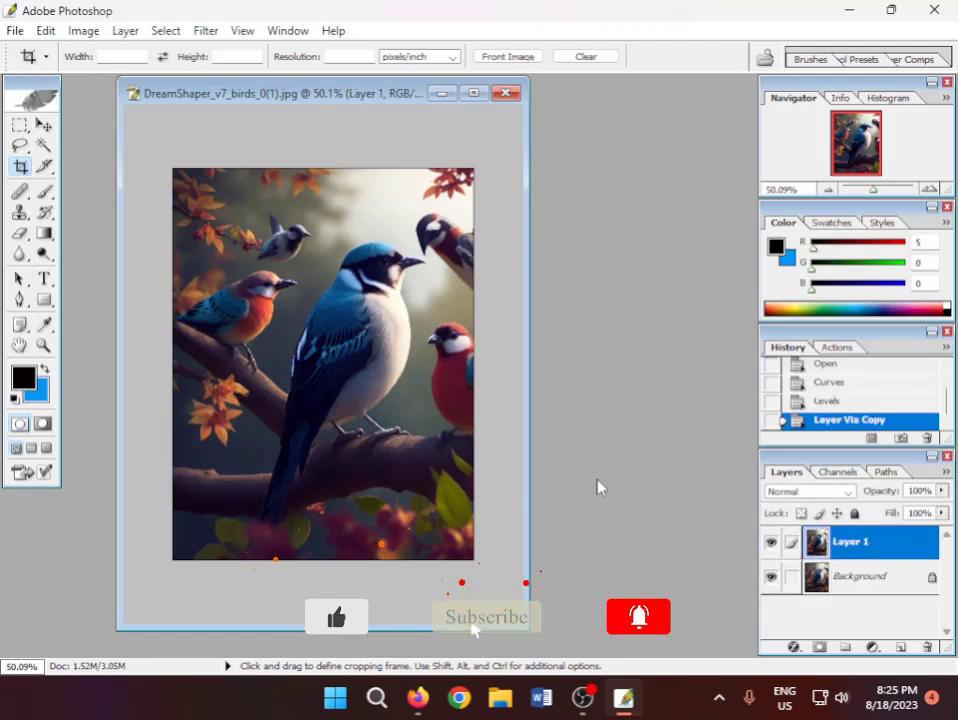
key("ctrl+i")
key("ctrl+i")
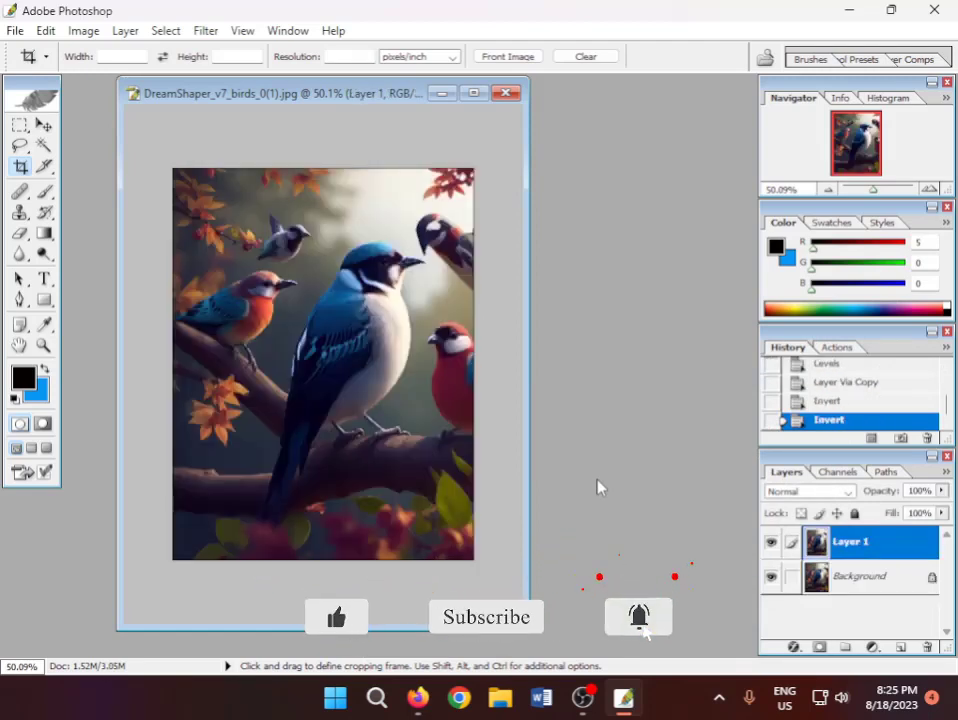
key("ctrl+l")
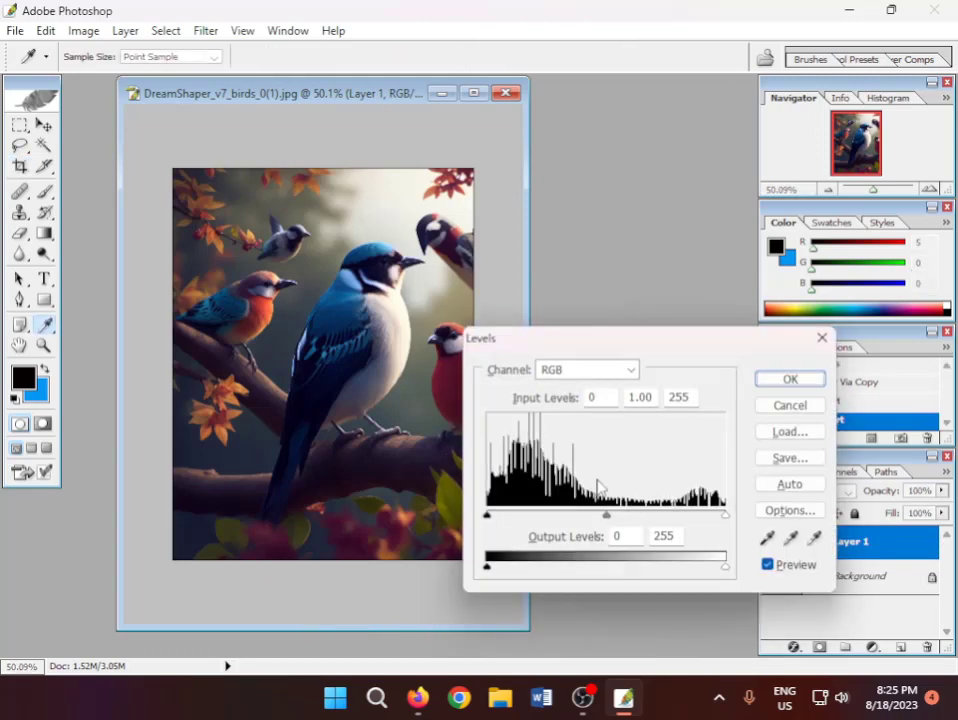
left_click(790, 405)
key("c")
Set up a Save for Web export as JPEG High, resized to 2000 × 2400 pixels without constrained proportions
left_click(18, 31)
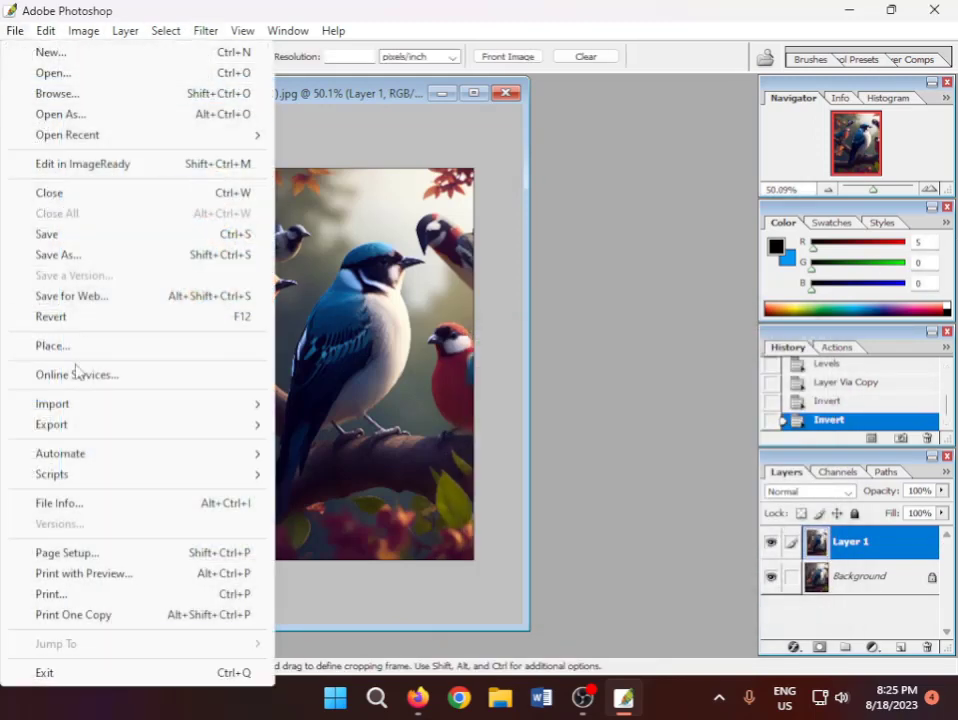
left_click(113, 296)
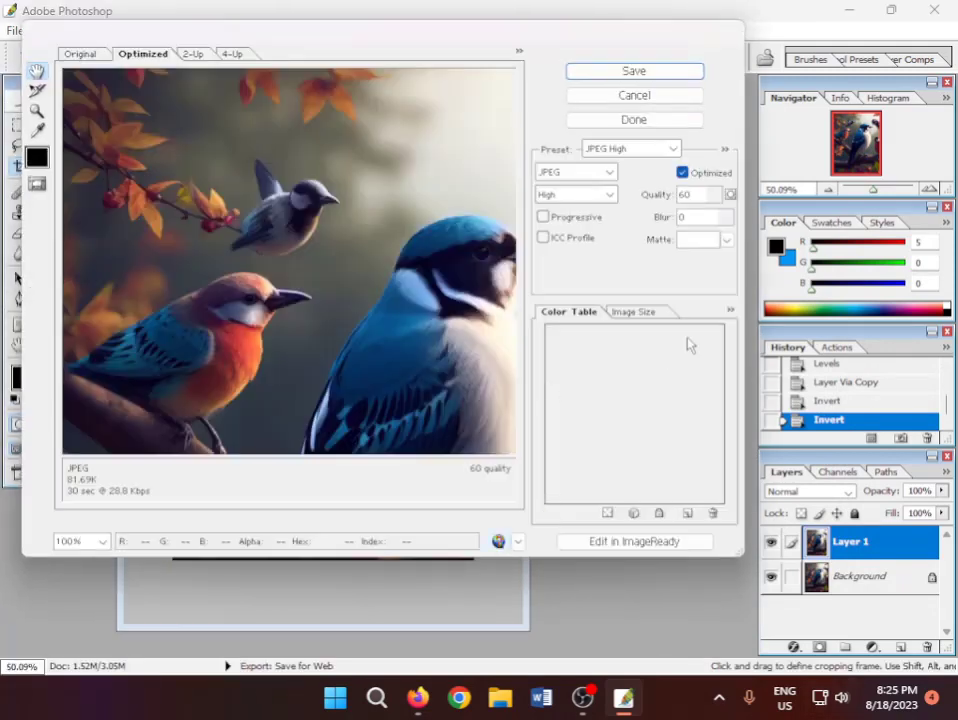
left_click(646, 316)
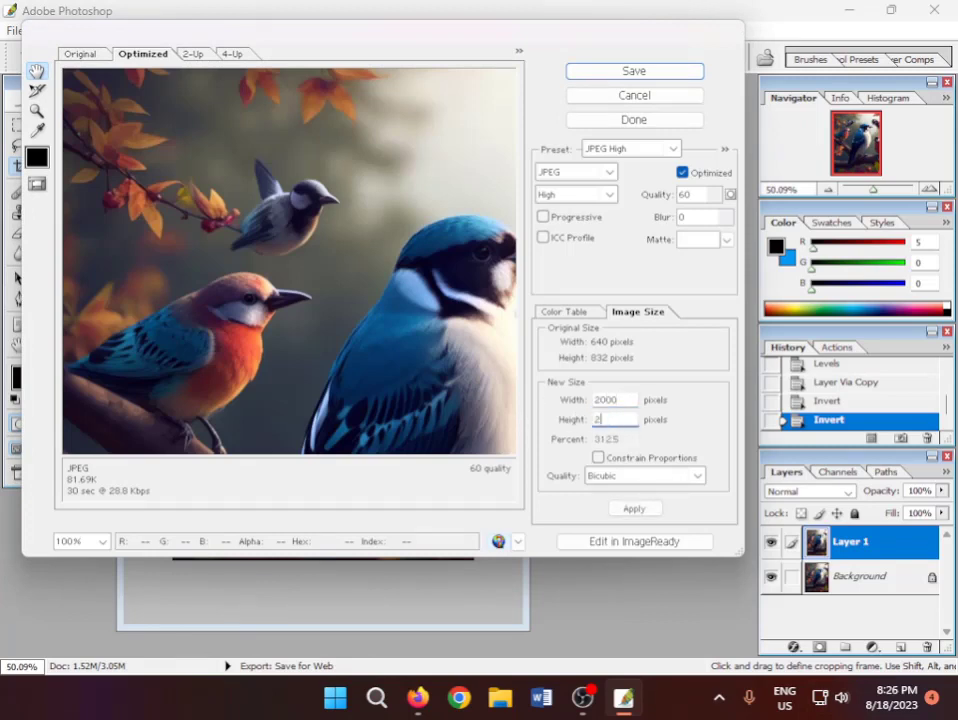
left_click(642, 508)
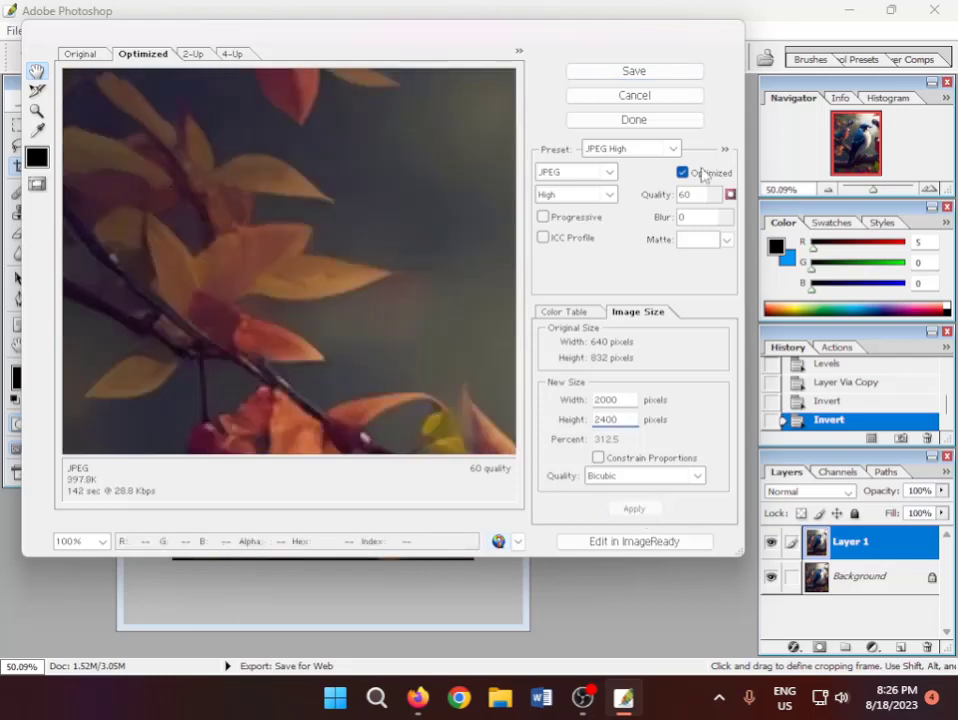
Save the optimized JPEG to the Desktop under the file name DreamShaper_v7_birds
left_click(636, 72)
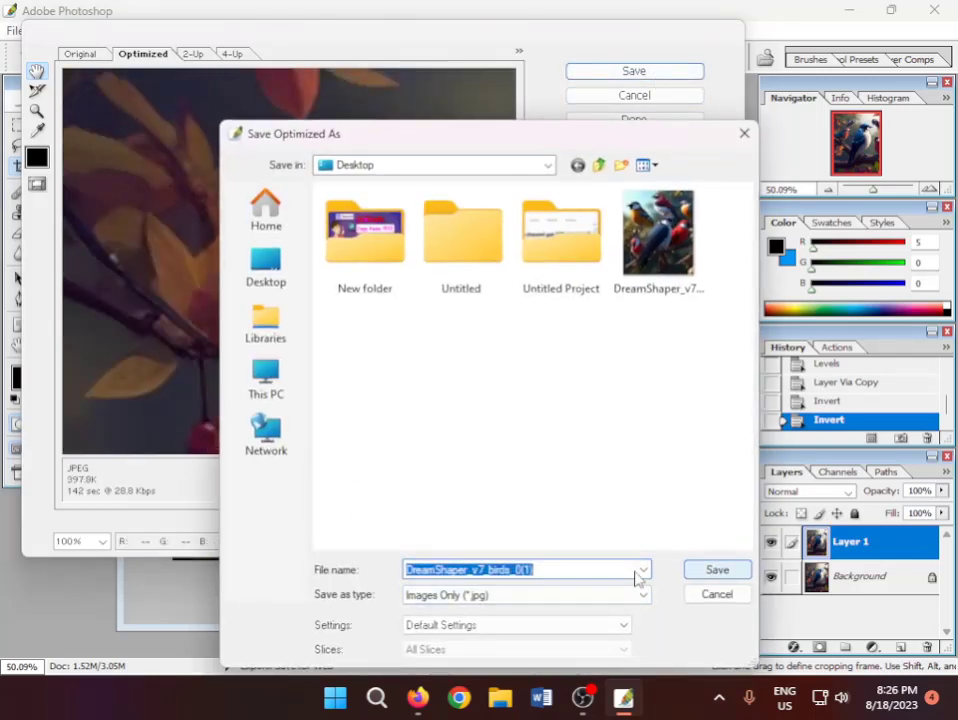
left_click_drag(558, 570, 483, 569)
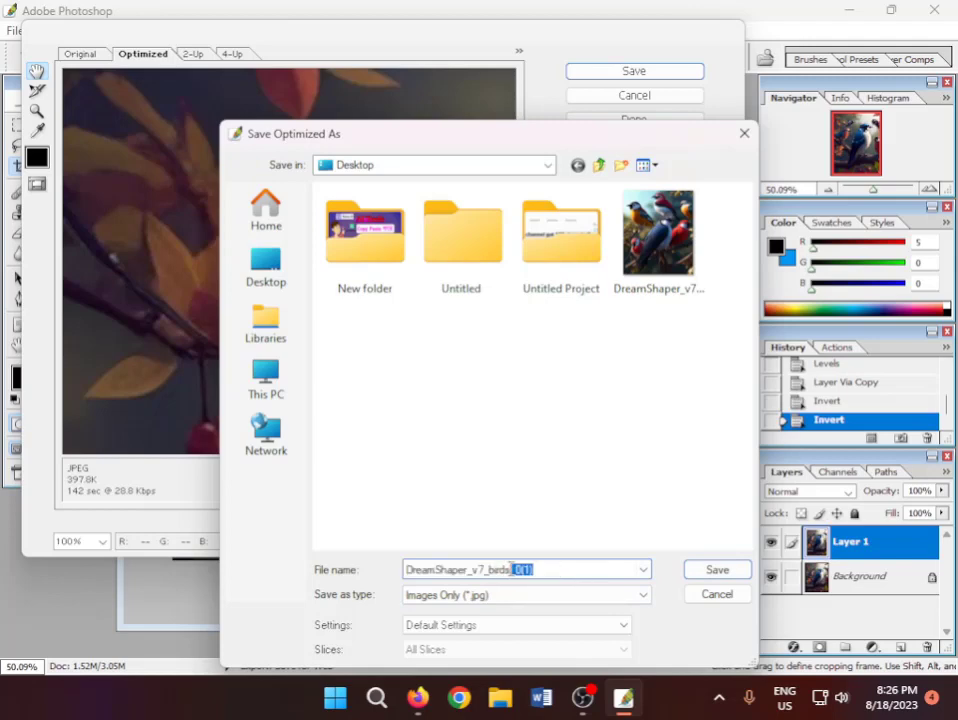
key("BackSpace")
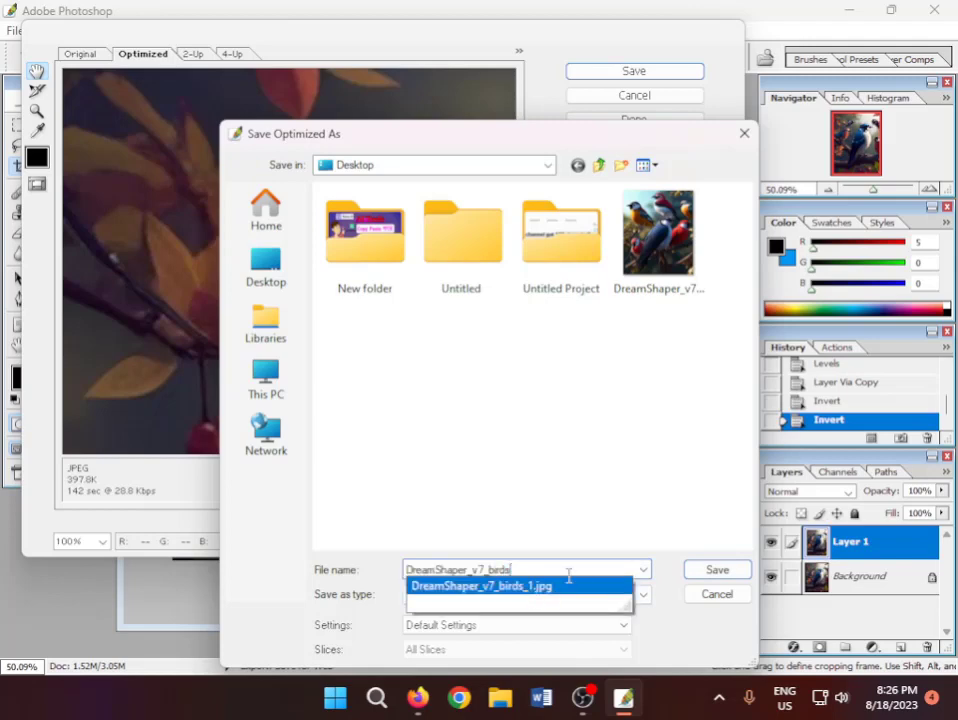
left_click(708, 571)
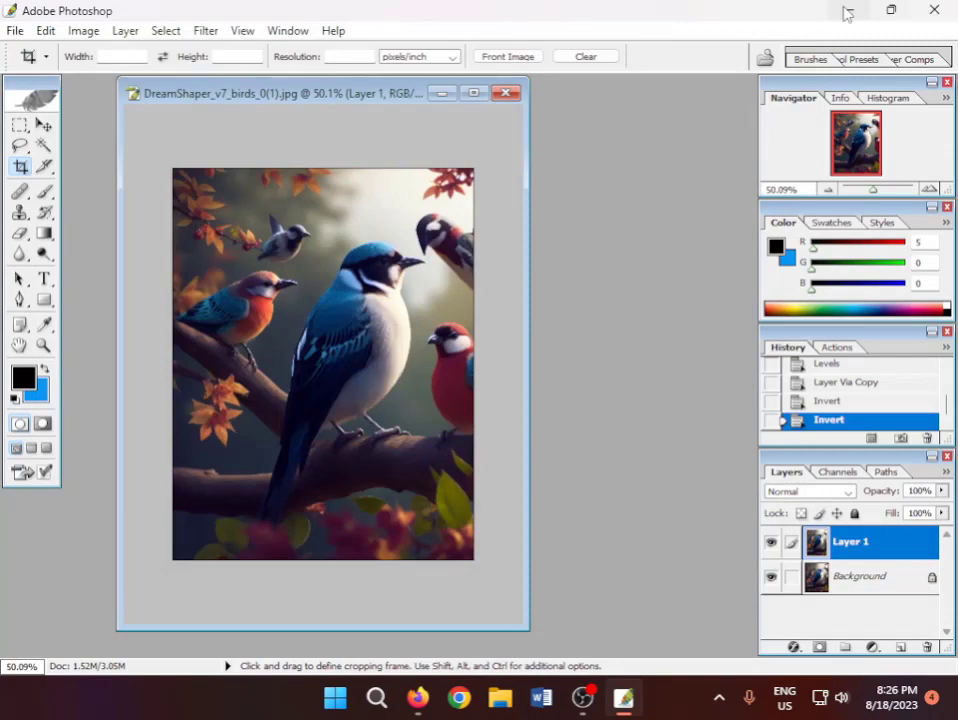
Switch to Firefox and open the Shutterstock contributor upload page in a new tab
left_click(890, 9)
left_click(622, 698)
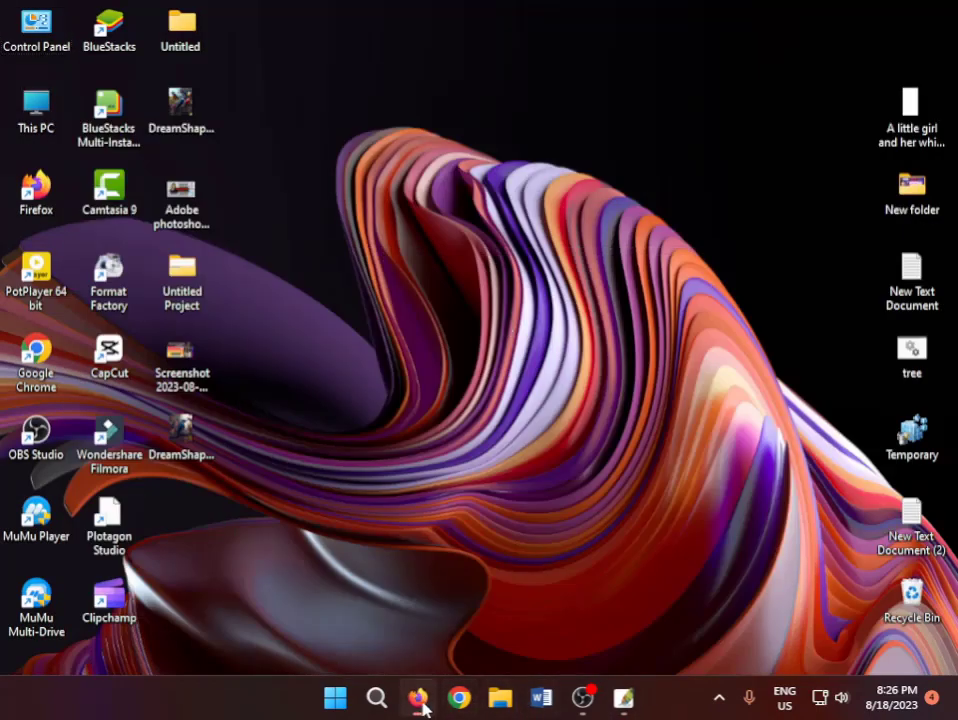
left_click(418, 698)
left_click(191, 44)
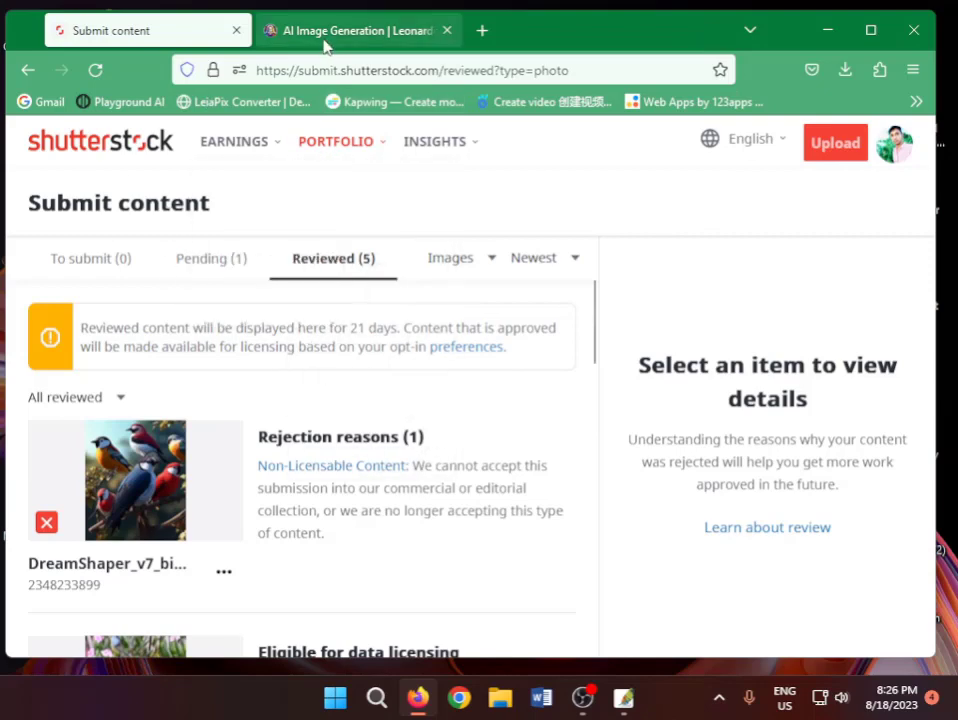
key("ctrl+t")
left_click(440, 445)
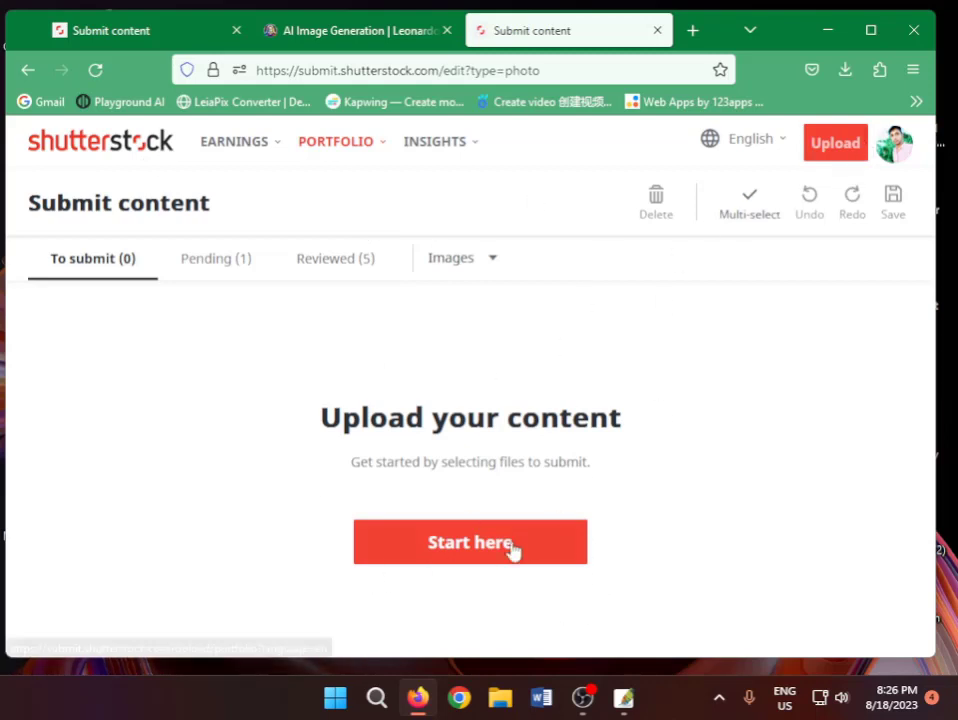
left_click(823, 145)
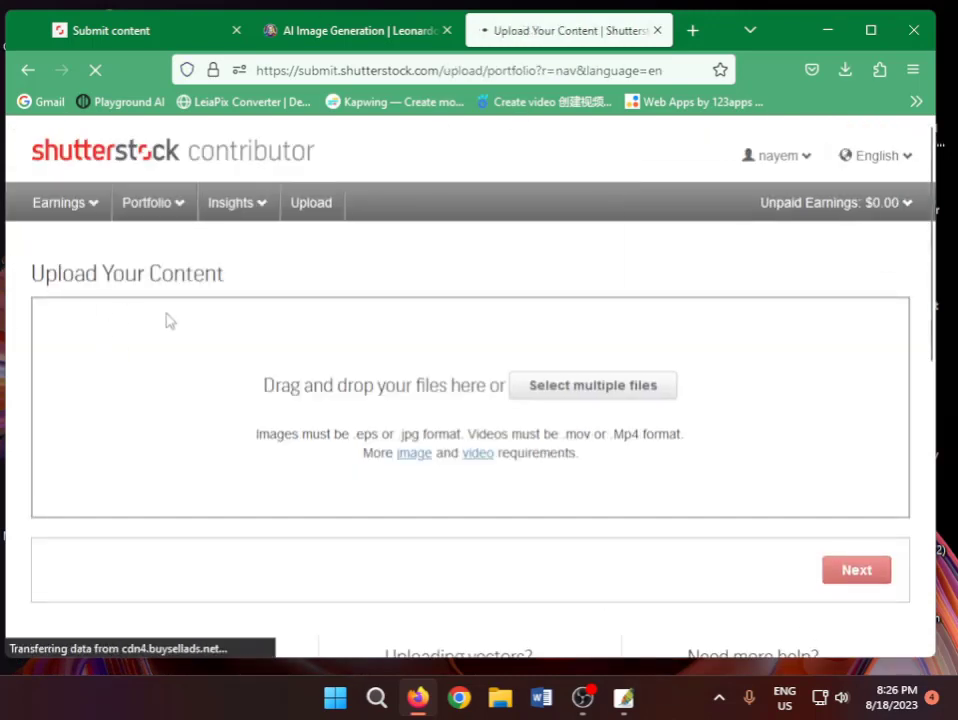
Upload DreamShaper_v7_birds from the Desktop and continue to the content submission page
left_click(583, 395)
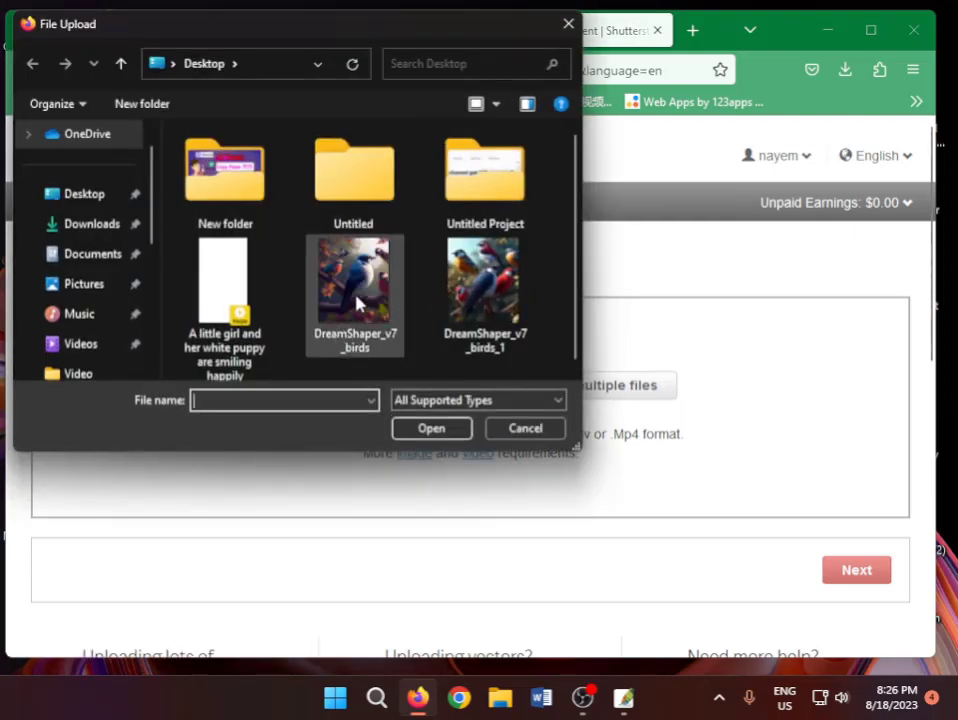
left_click(358, 303)
left_click(436, 431)
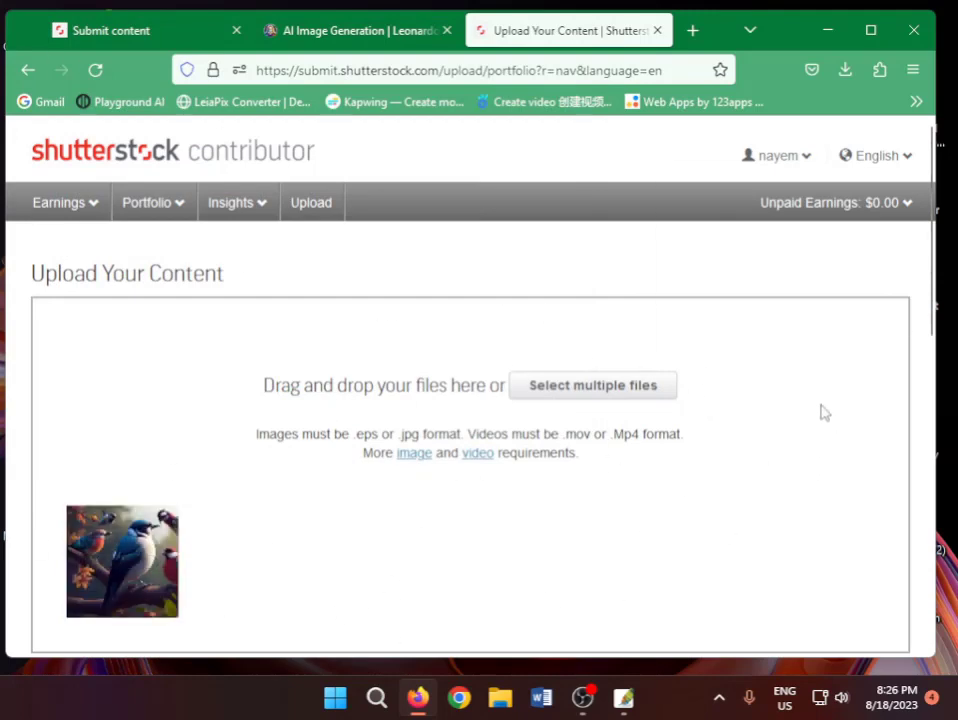
scroll(304, 517, "down", 3)
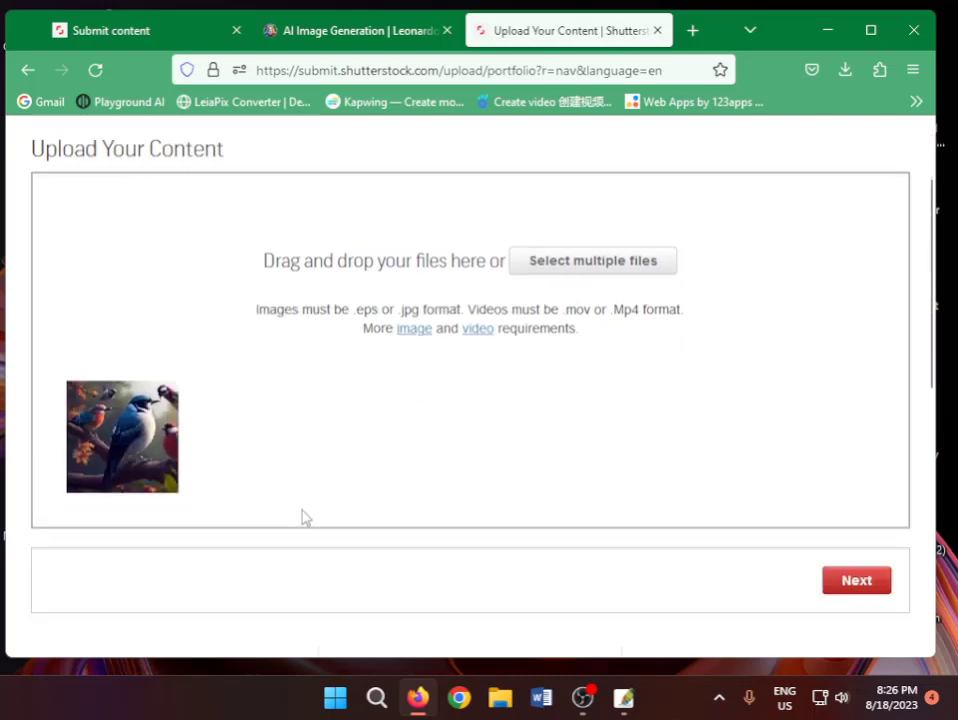
left_click(872, 420)
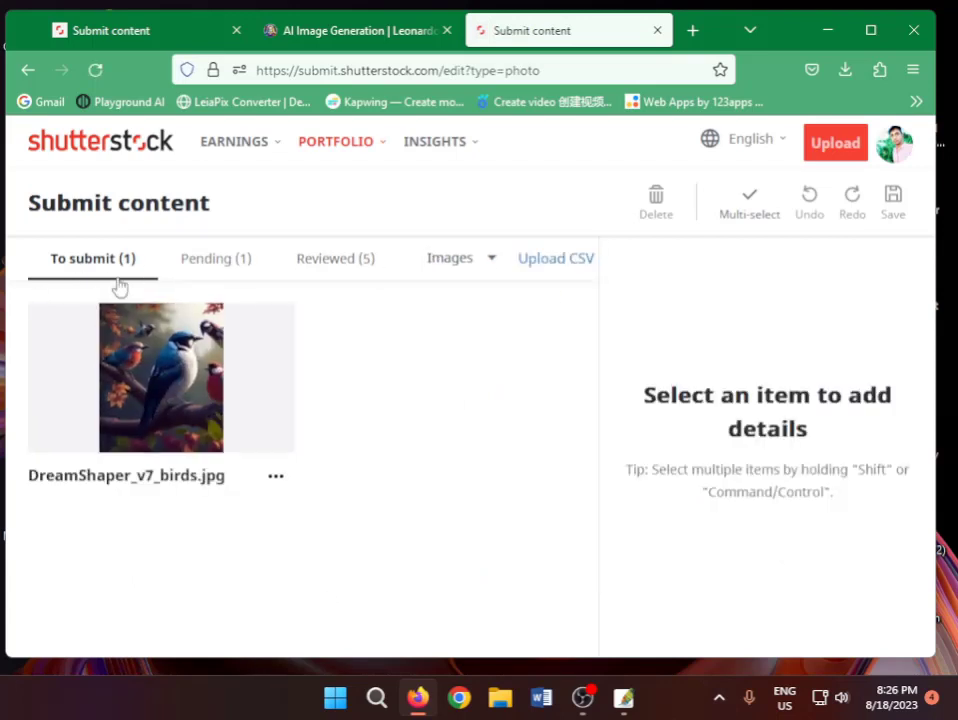
Select the uploaded bird image and set its image type to Illustration
left_click(185, 428)
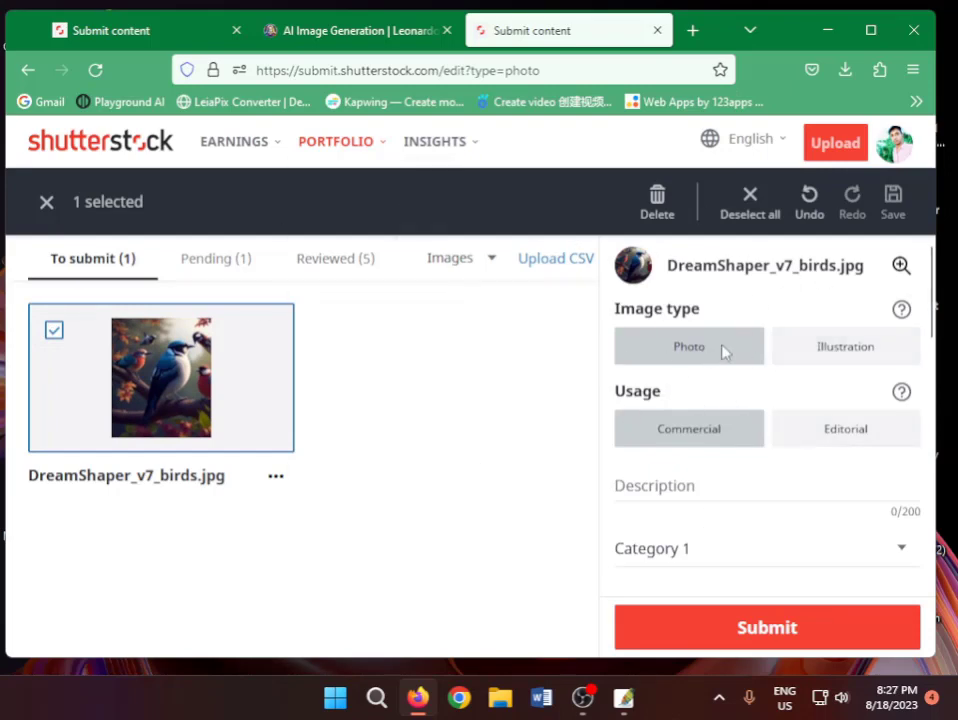
left_click(838, 350)
left_click(689, 357)
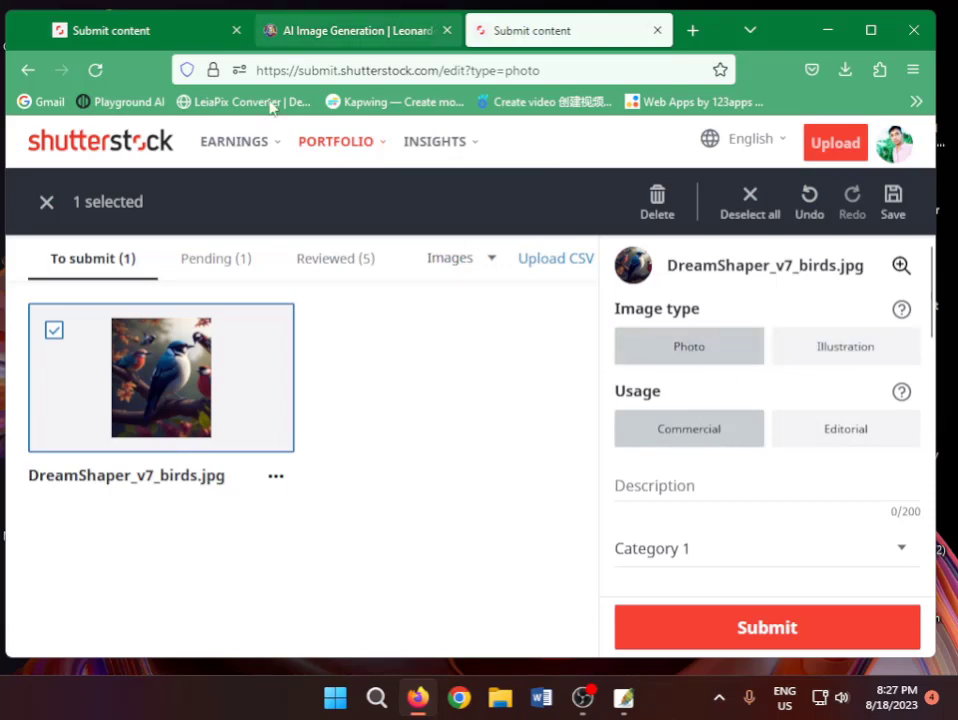
left_click(812, 350)
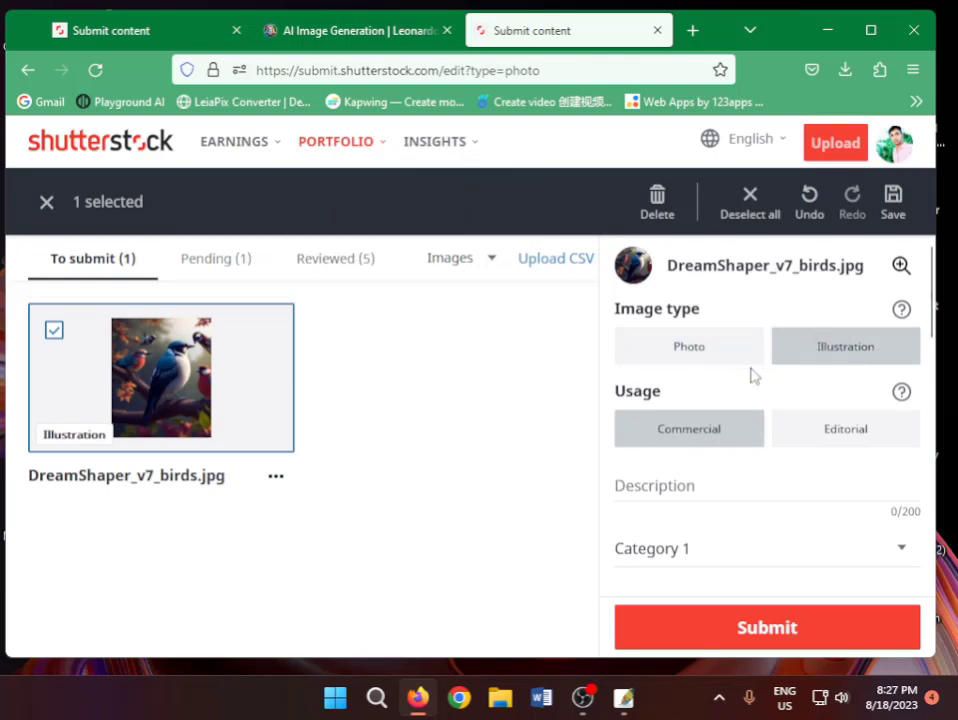
Enter "dreamshaper birds hd welpaper phone" as the image's description
scroll(754, 376, "down", 2)
left_click(720, 366)
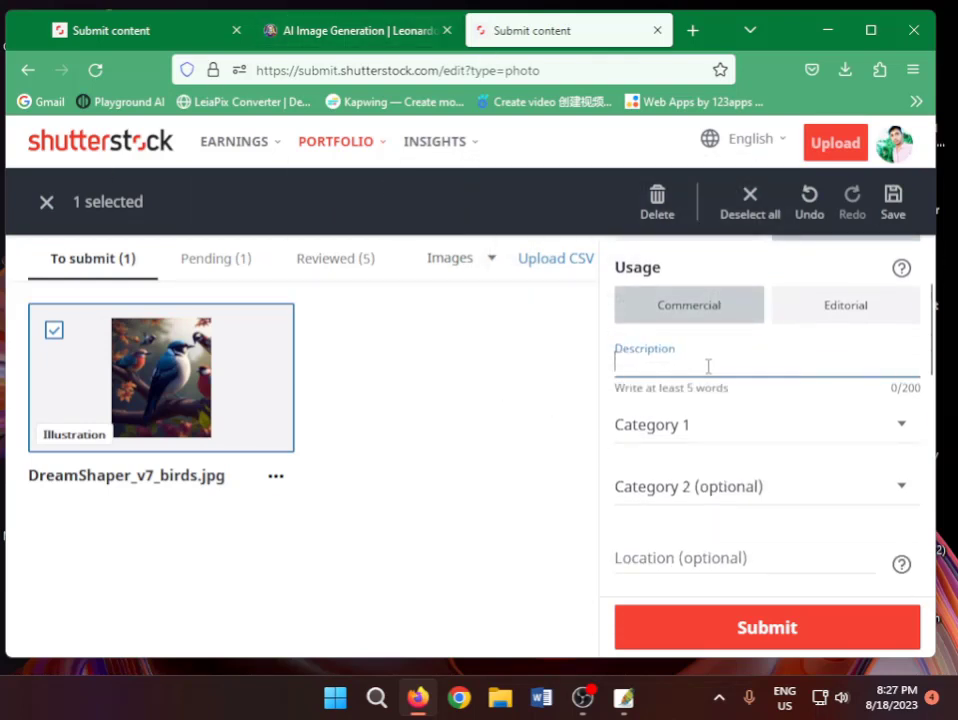
left_click(449, 421)
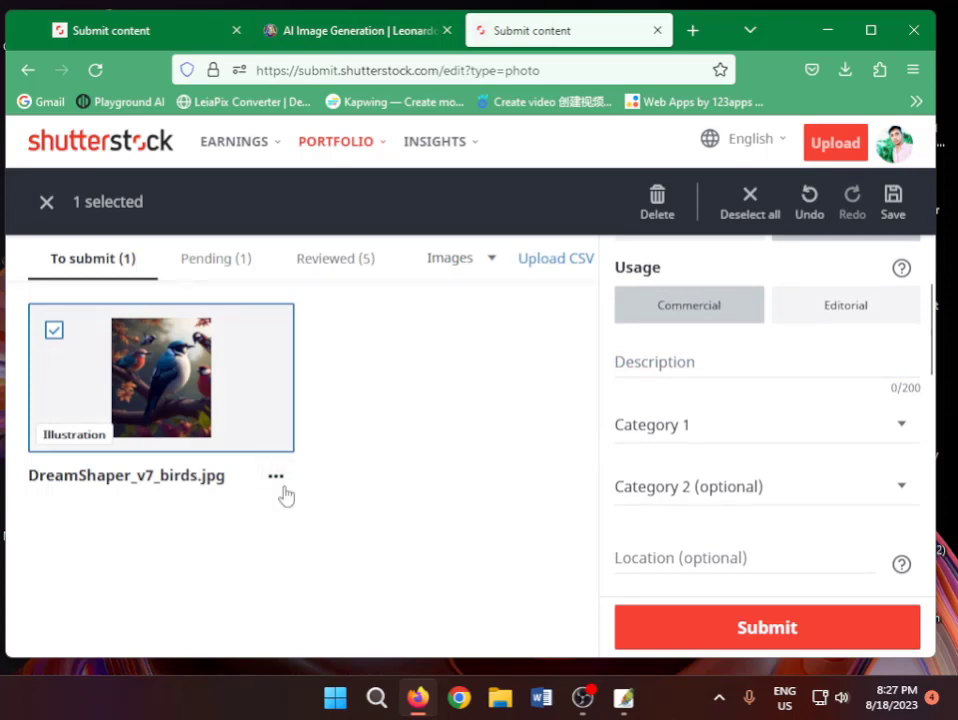
left_click(690, 364)
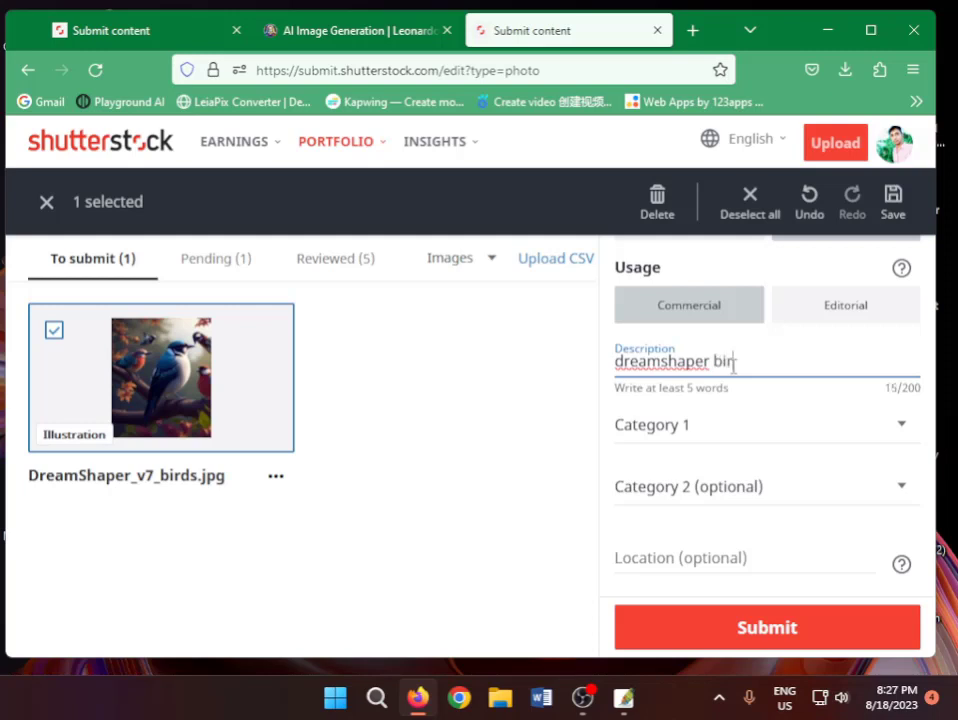
type("birds")
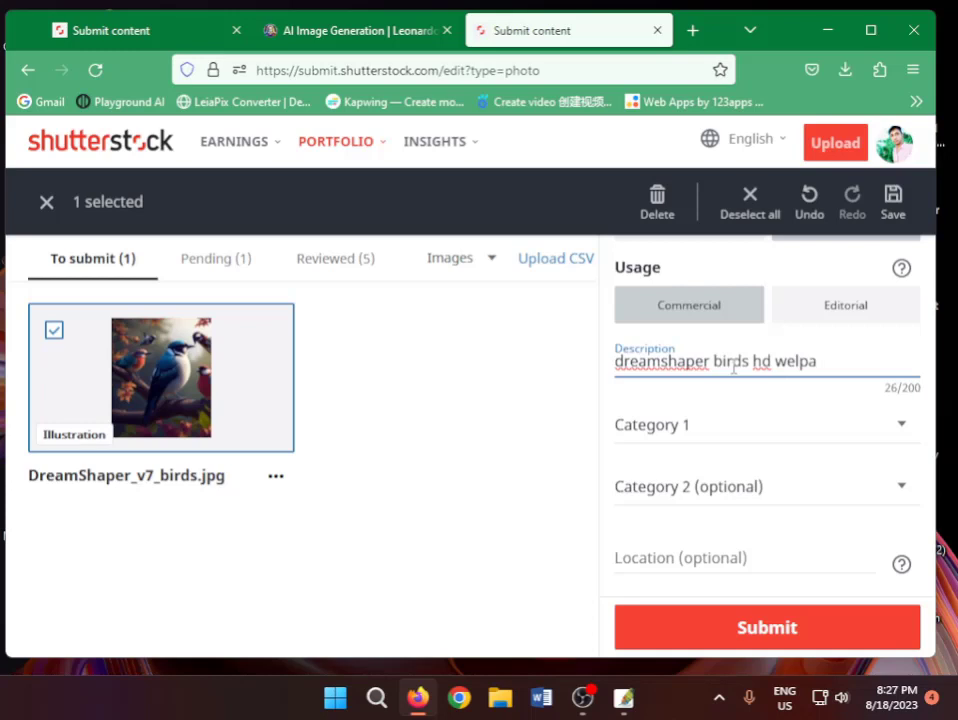
type("hd welpaper phone")
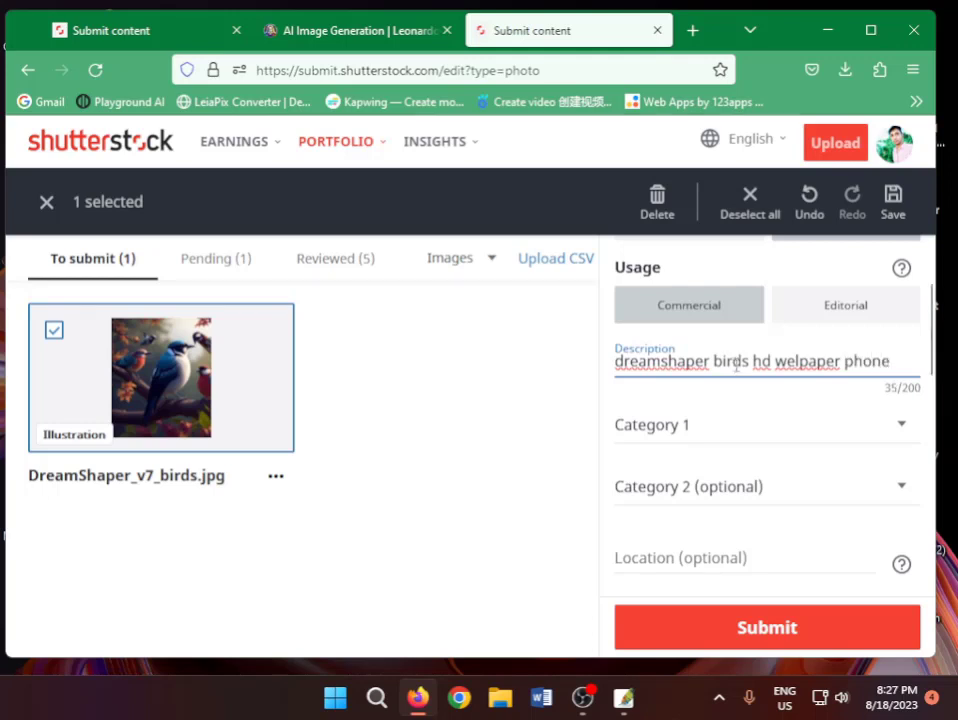
Set both Category 1 and Category 2 of the bird image to Nature
left_click(730, 433)
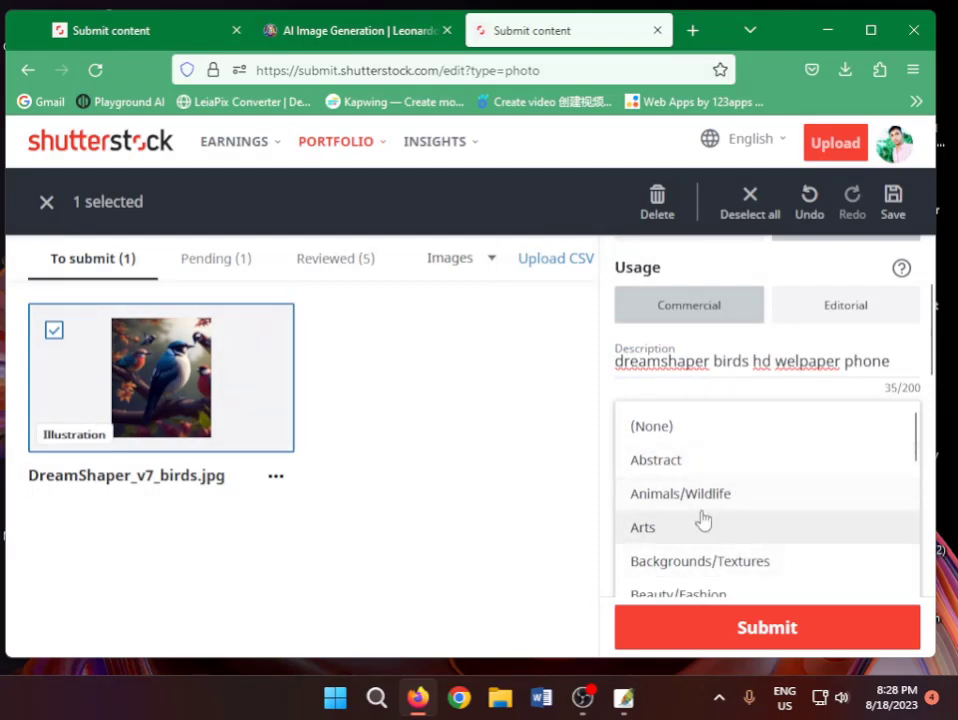
scroll(748, 494, "down", 2)
scroll(740, 510, "down", 3)
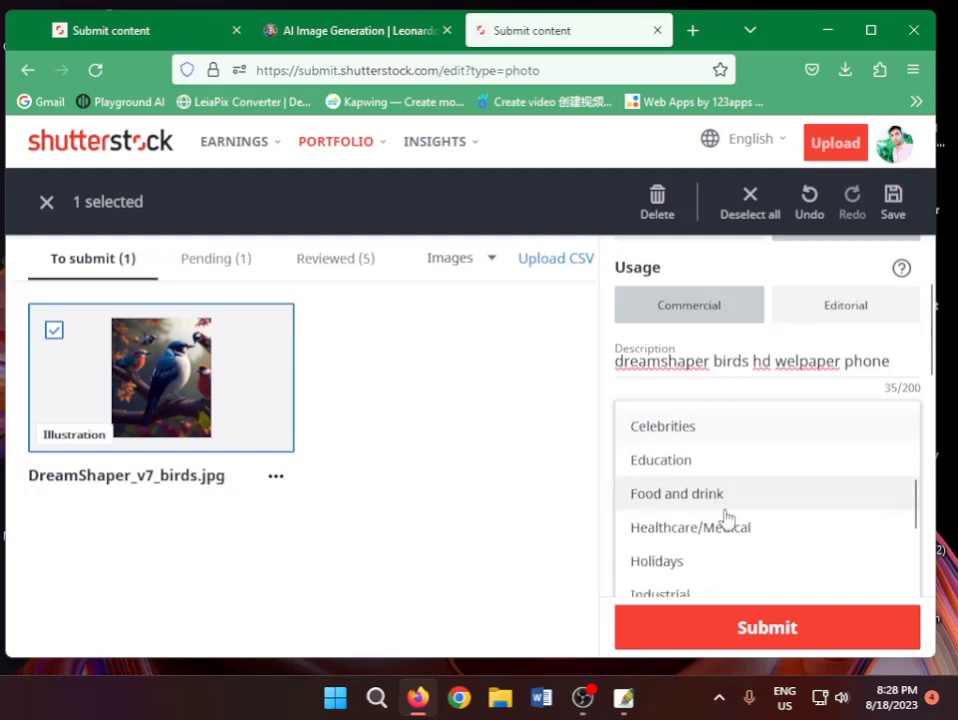
scroll(701, 520, "down", 3)
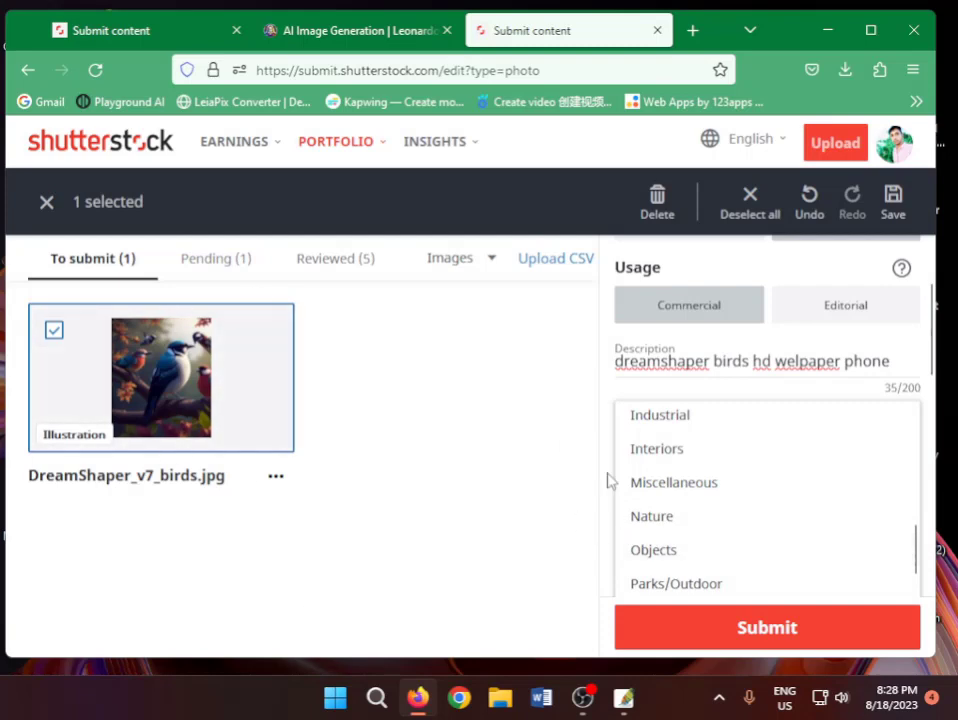
left_click(652, 518)
left_click(680, 487)
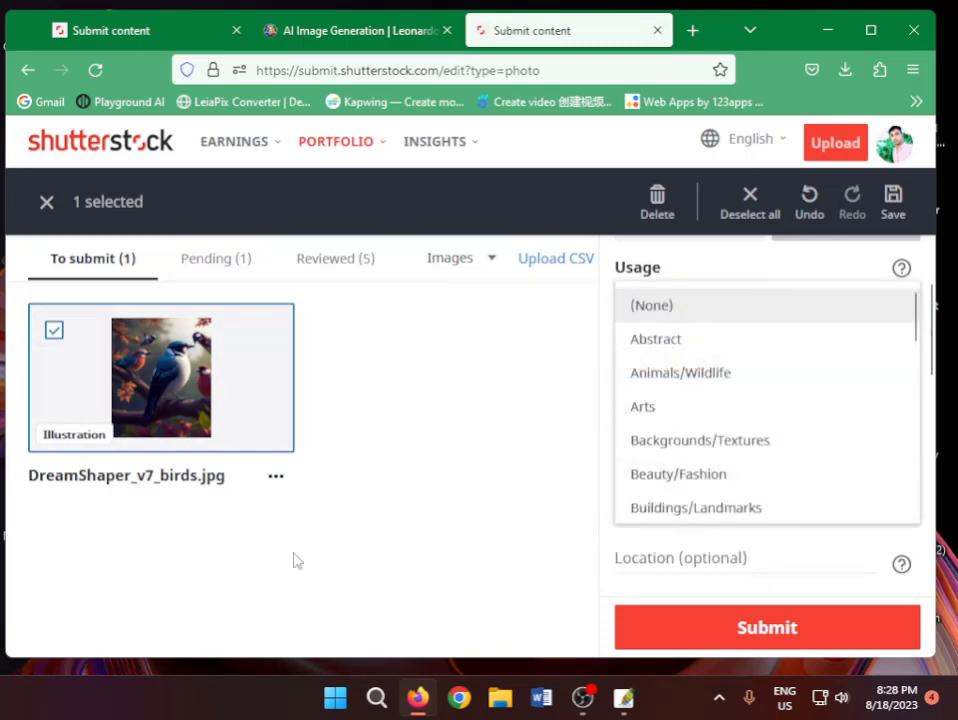
scroll(700, 410, "down", 3)
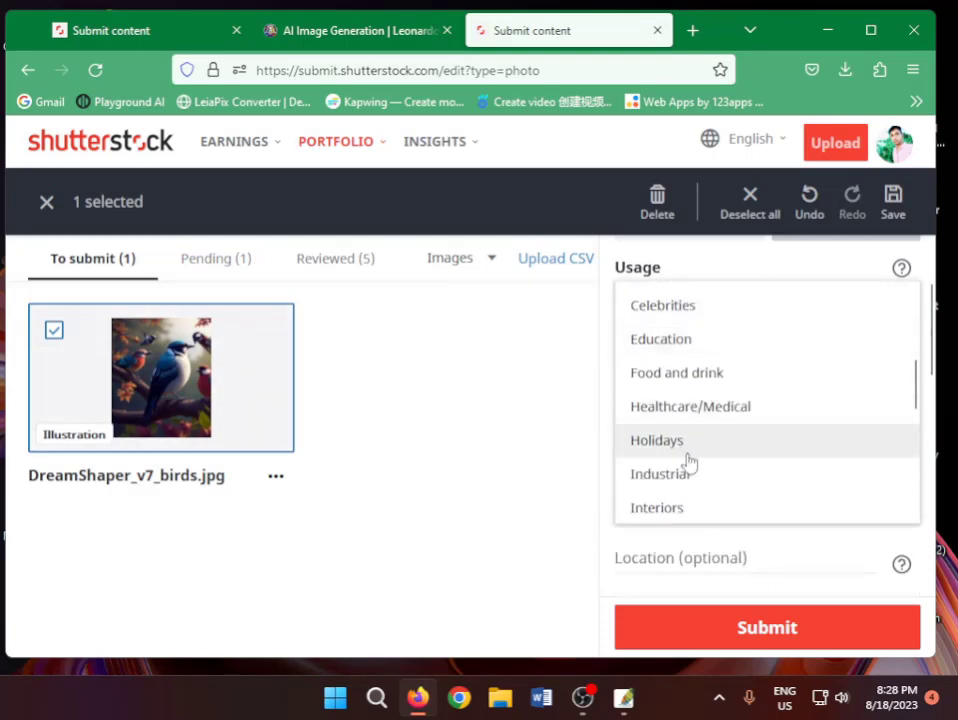
scroll(686, 460, "down", 3)
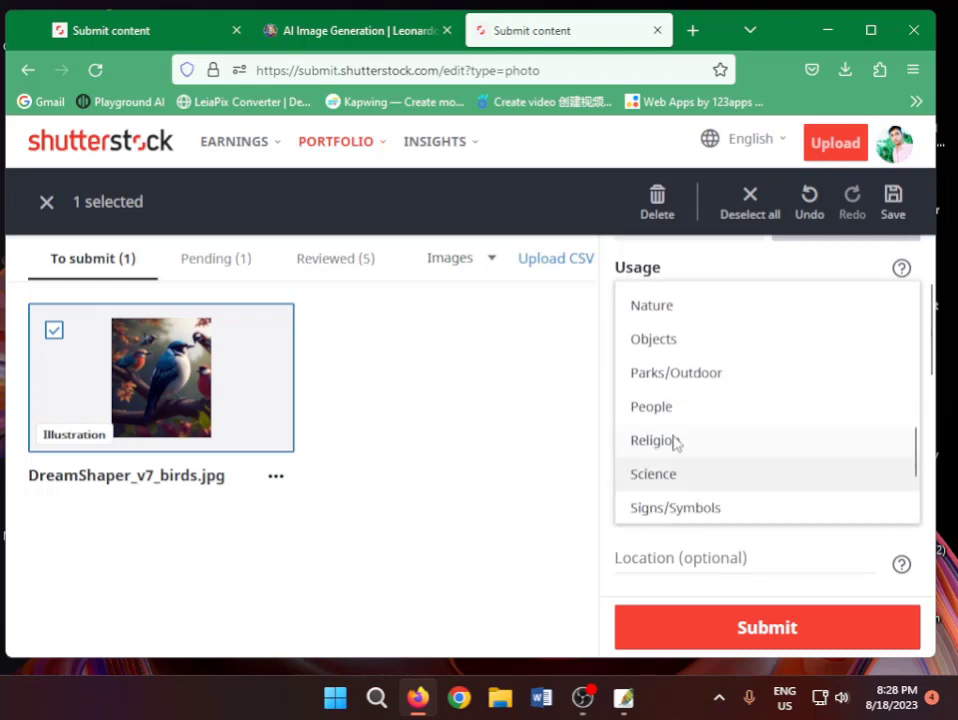
left_click(670, 308)
Add the suggested keywords flower, white, illustration, decoration, plant and wildlife to the image
scroll(706, 553, "down", 5)
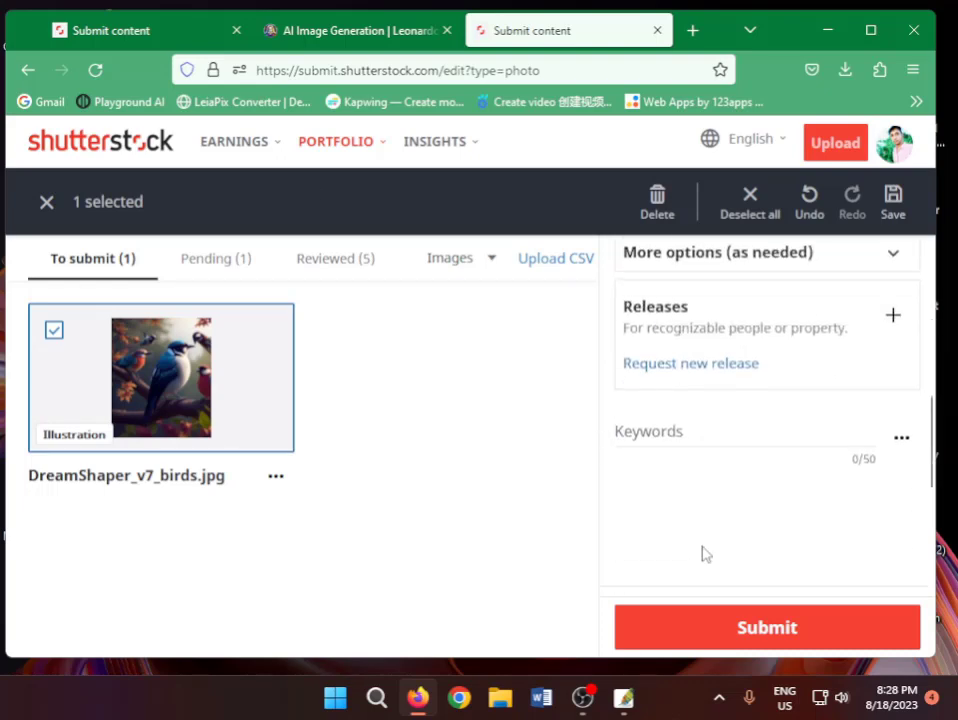
scroll(697, 420, "down", 3)
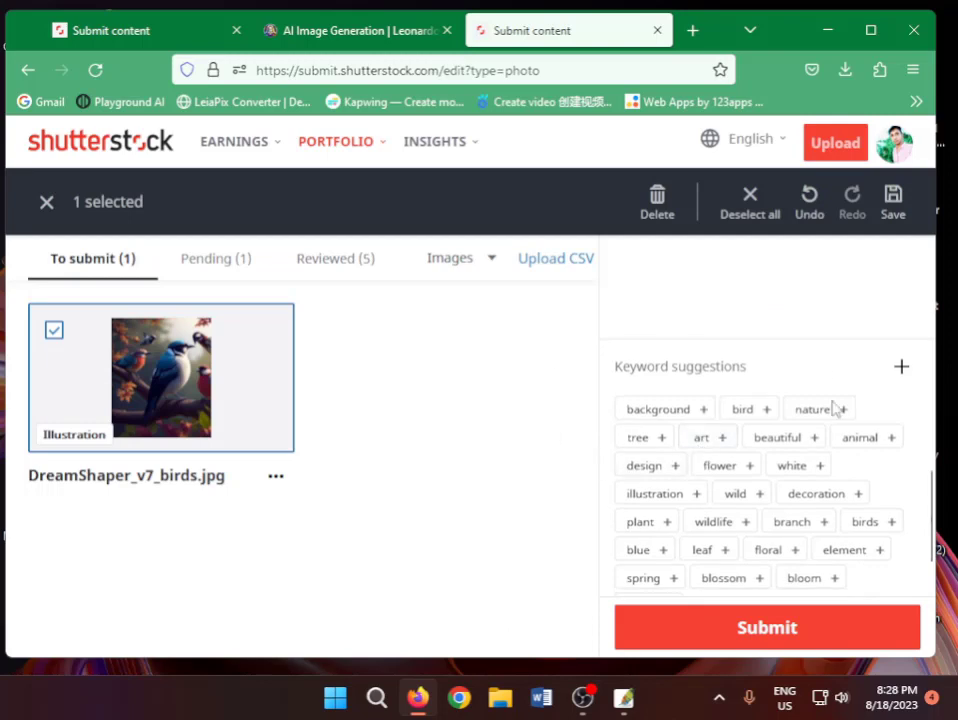
left_click(752, 470)
left_click(754, 472)
left_click(749, 473)
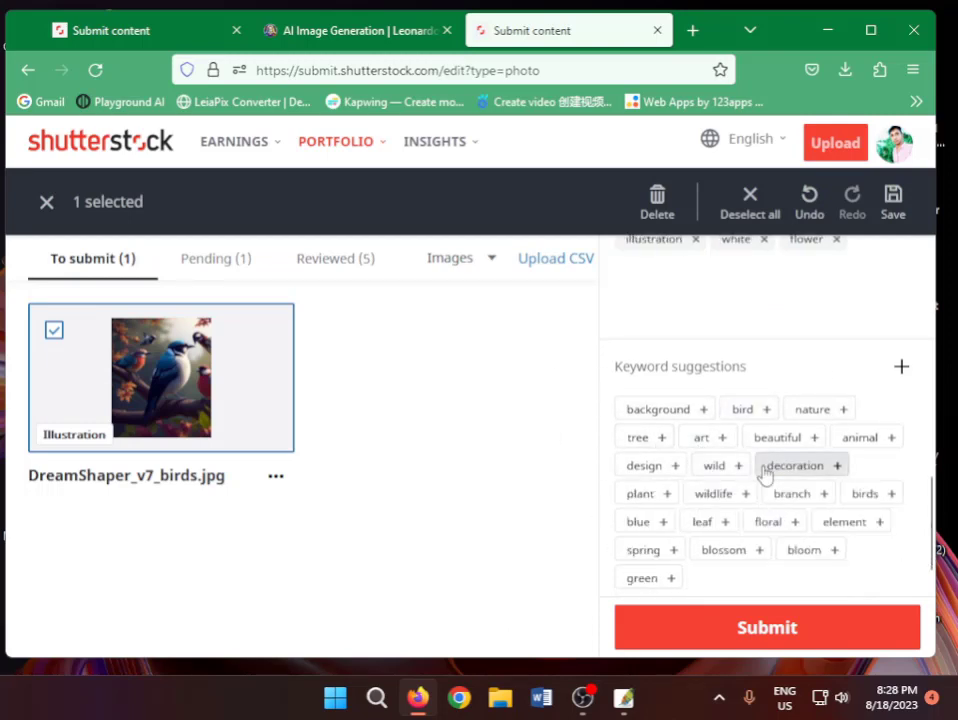
left_click(764, 472)
left_click(779, 472)
left_click(786, 477)
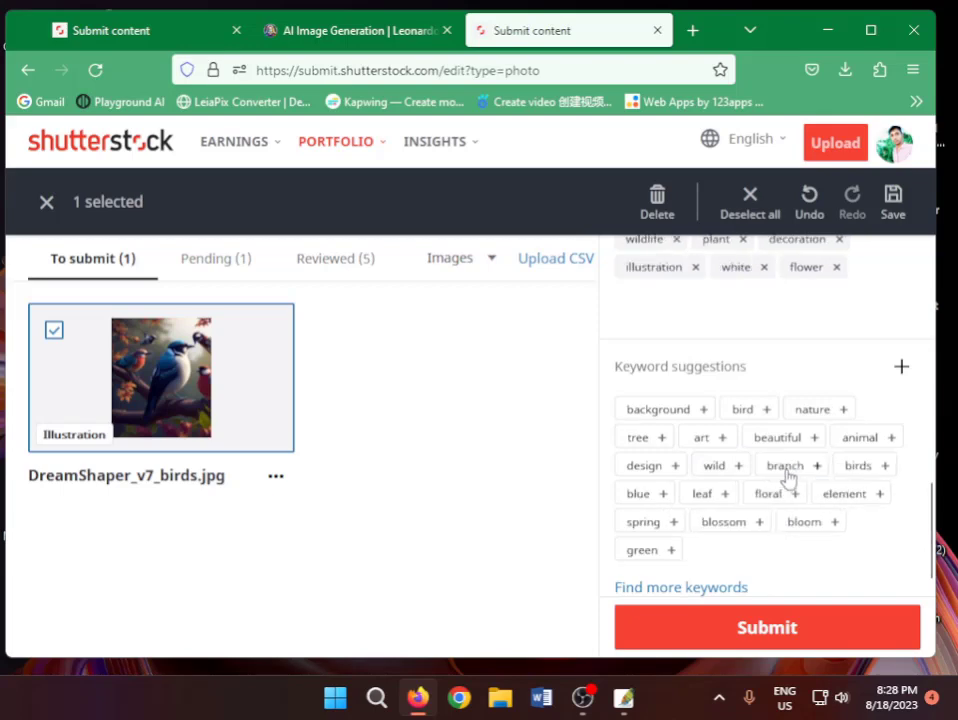
Add the suggested keywords branch, birds, blue, leaf, floral and beautiful to the image
left_click(788, 477)
left_click(788, 477)
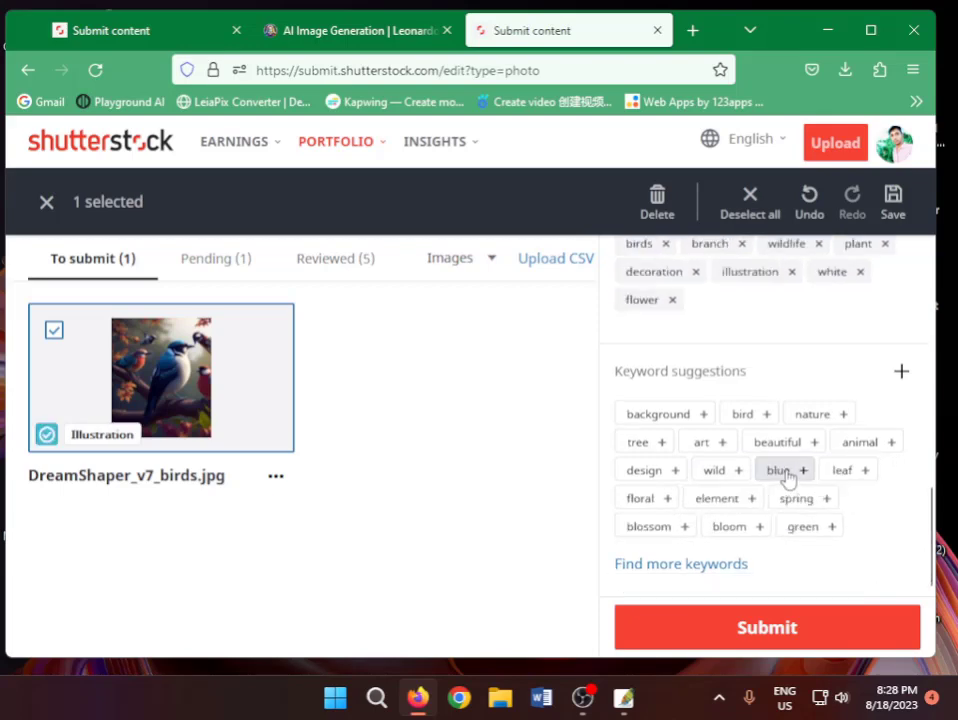
left_click(789, 477)
left_click(790, 477)
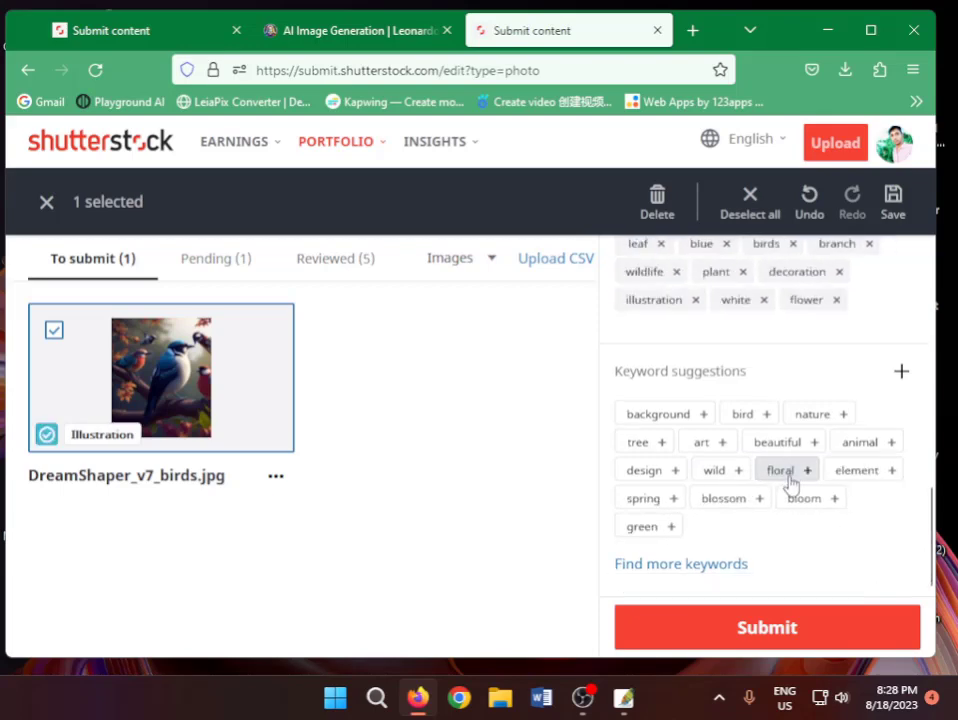
left_click(791, 477)
left_click(792, 479)
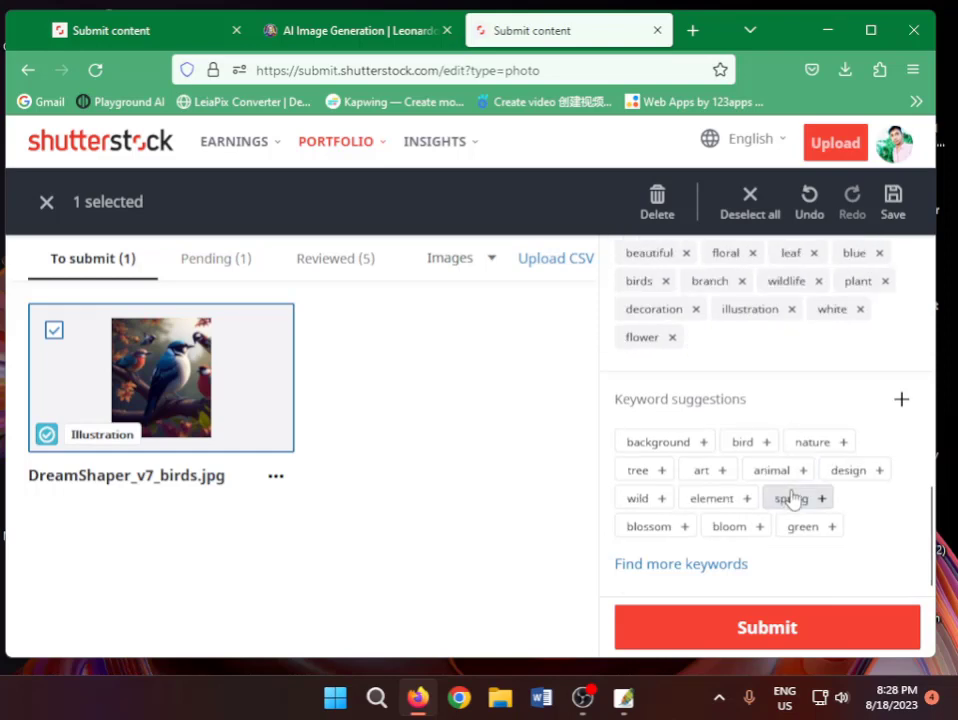
Add the suggested keywords spring, animal, bloom, design, green, art and bird to the image
left_click(790, 497)
left_click(779, 474)
left_click(792, 497)
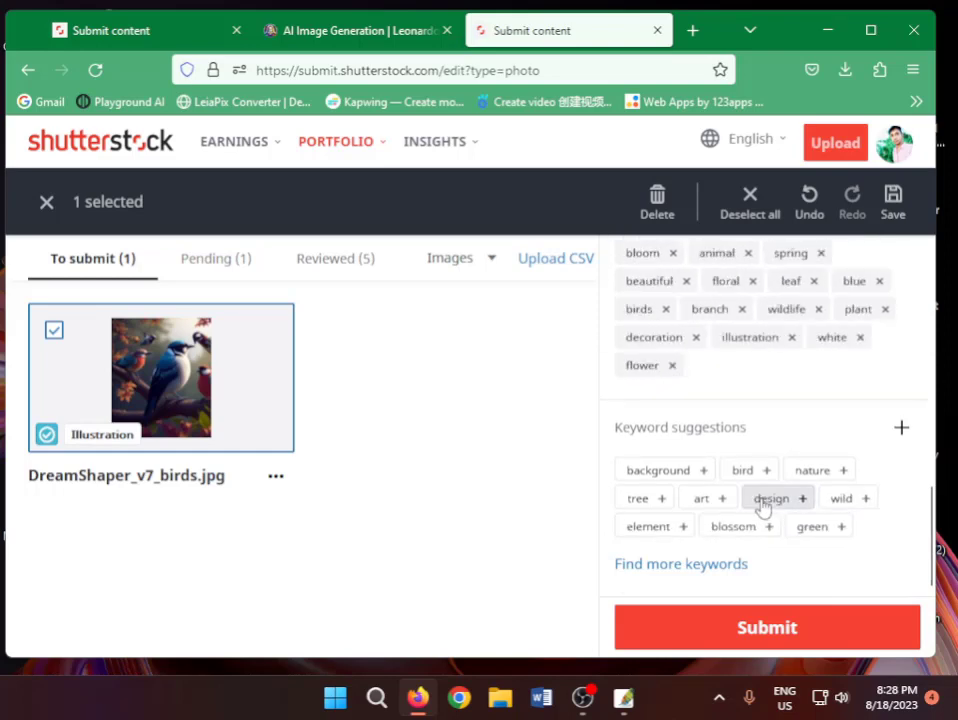
left_click(770, 503)
left_click(740, 529)
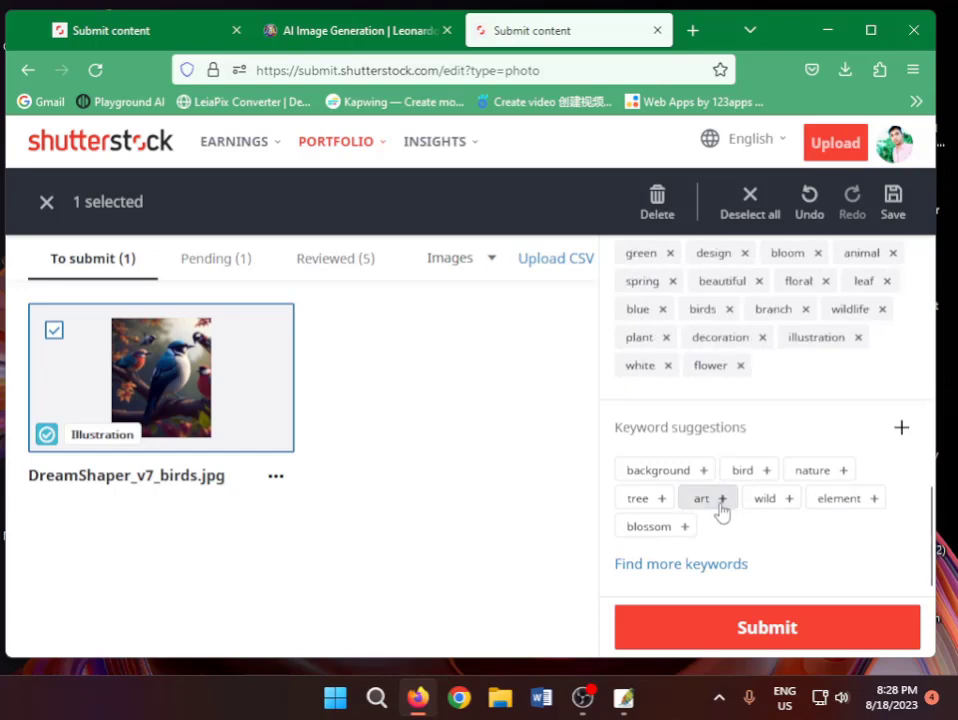
left_click(722, 498)
left_click(762, 499)
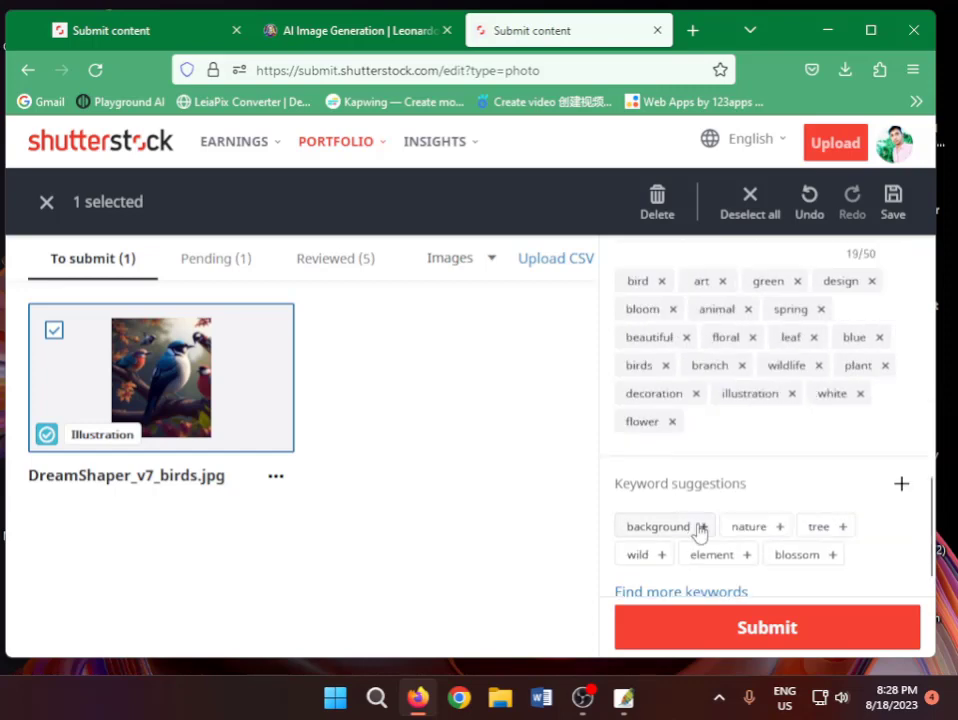
Add the remaining suggested keywords background, tree, nature, element, blossom and wild to the image
left_click(699, 530)
left_click(723, 538)
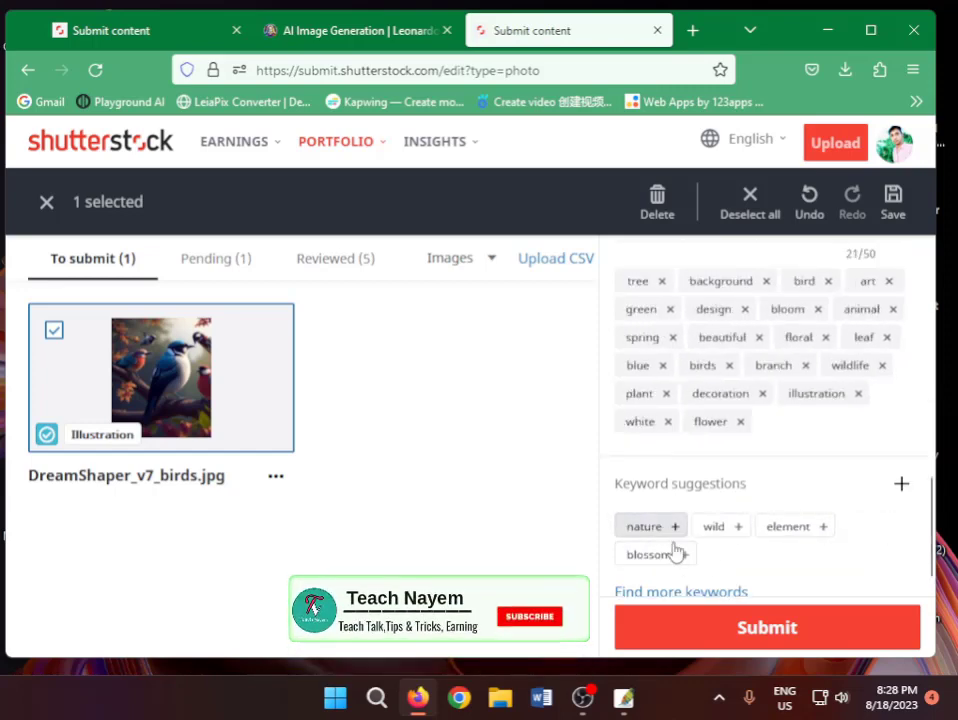
left_click(674, 526)
left_click(670, 566)
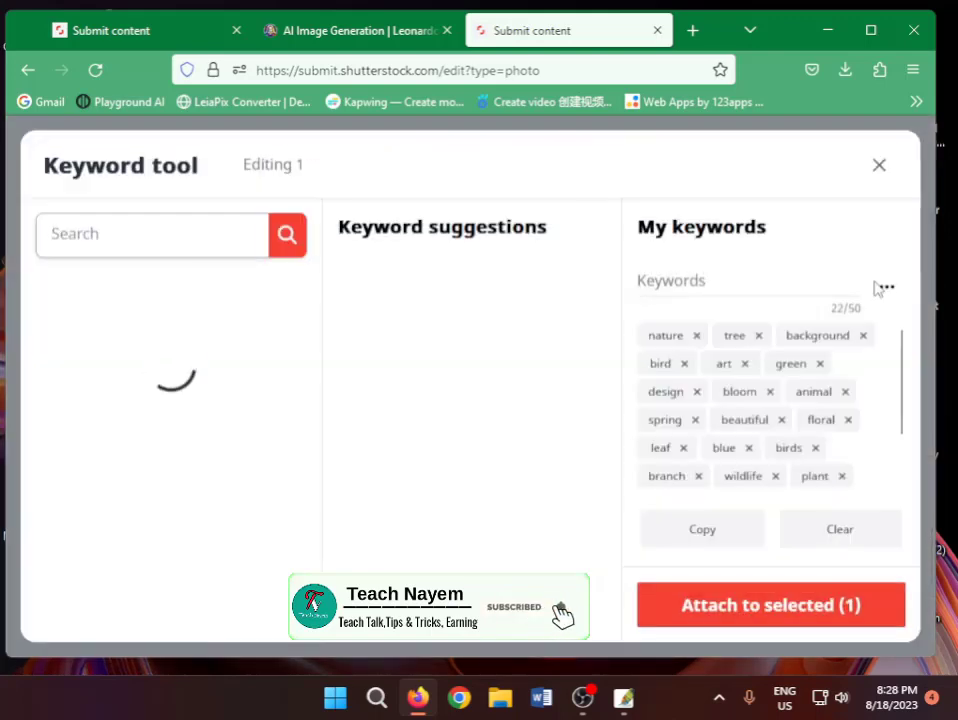
left_click(878, 166)
left_click(733, 536)
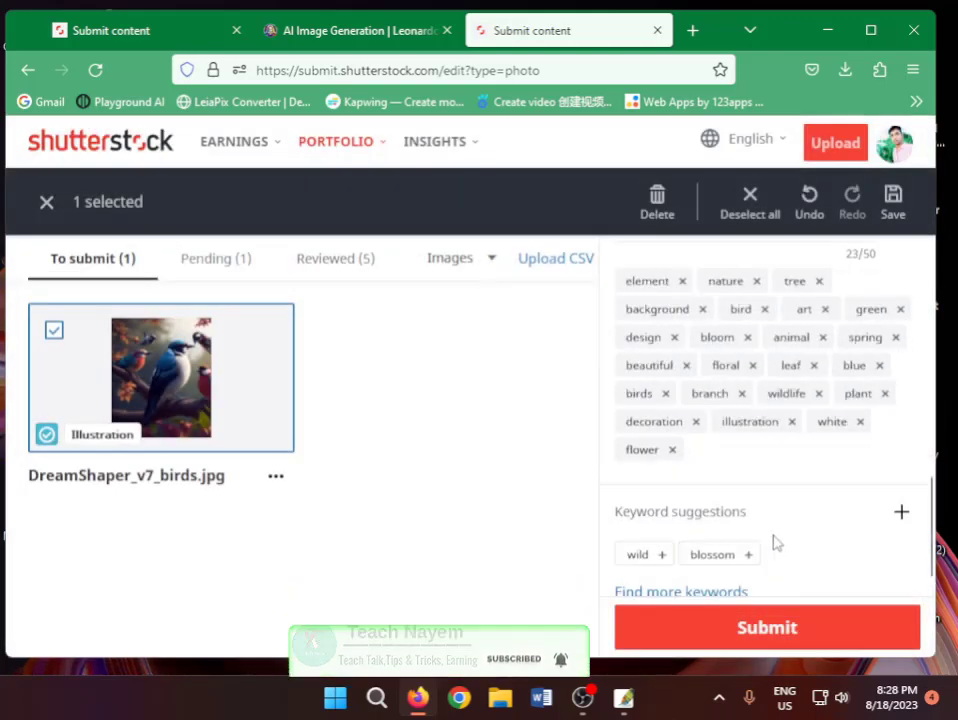
left_click(722, 556)
left_click(648, 556)
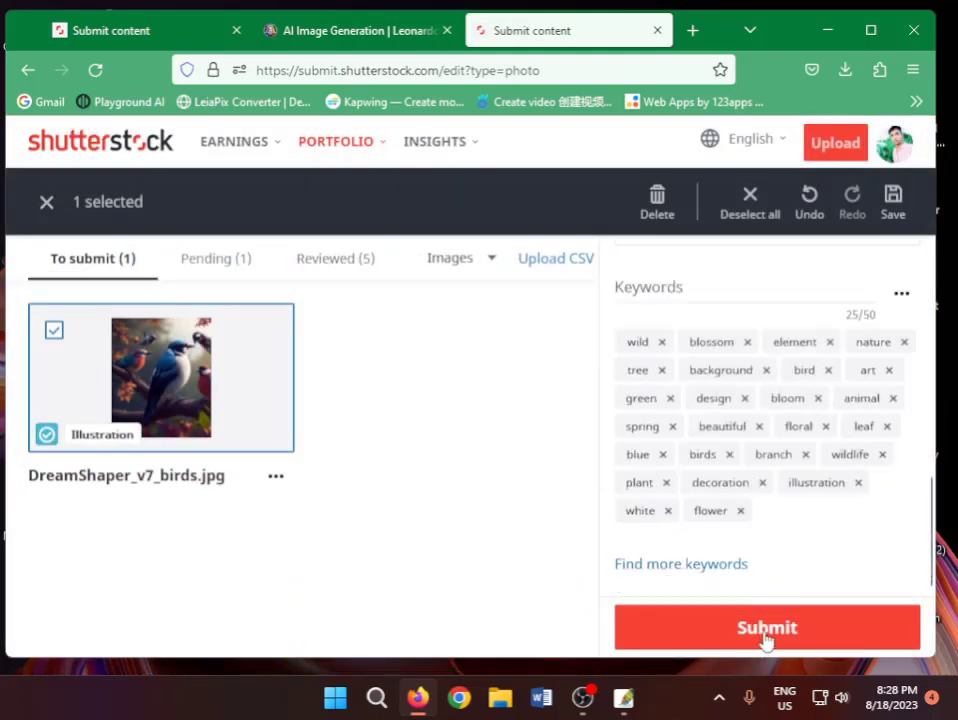
Submit the bird image for review and check the review notice among the pending items
left_click(727, 630)
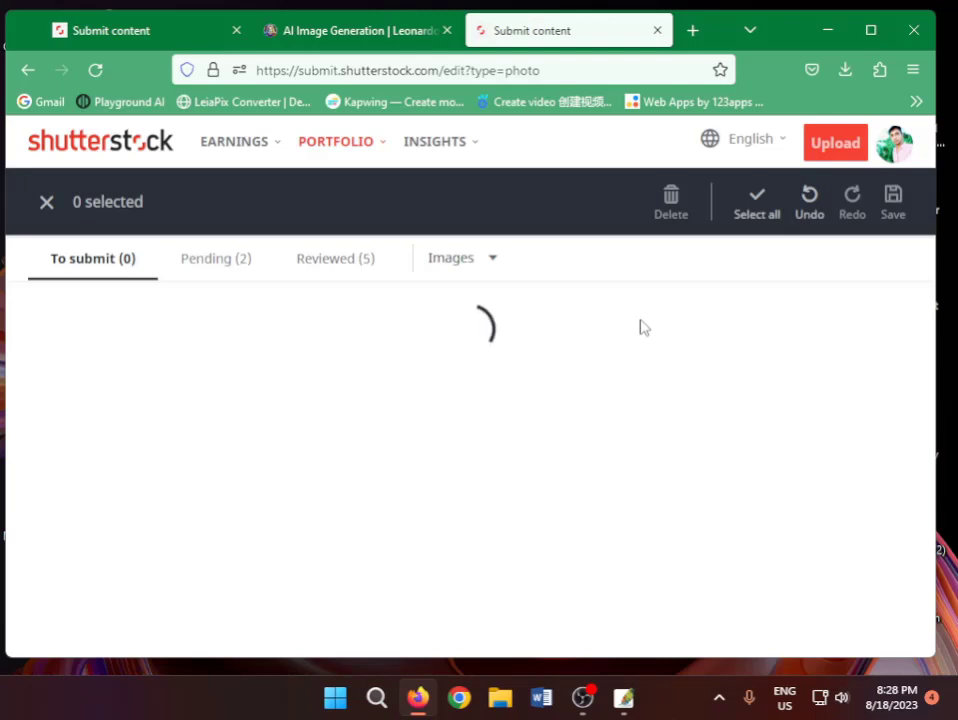
left_click(229, 259)
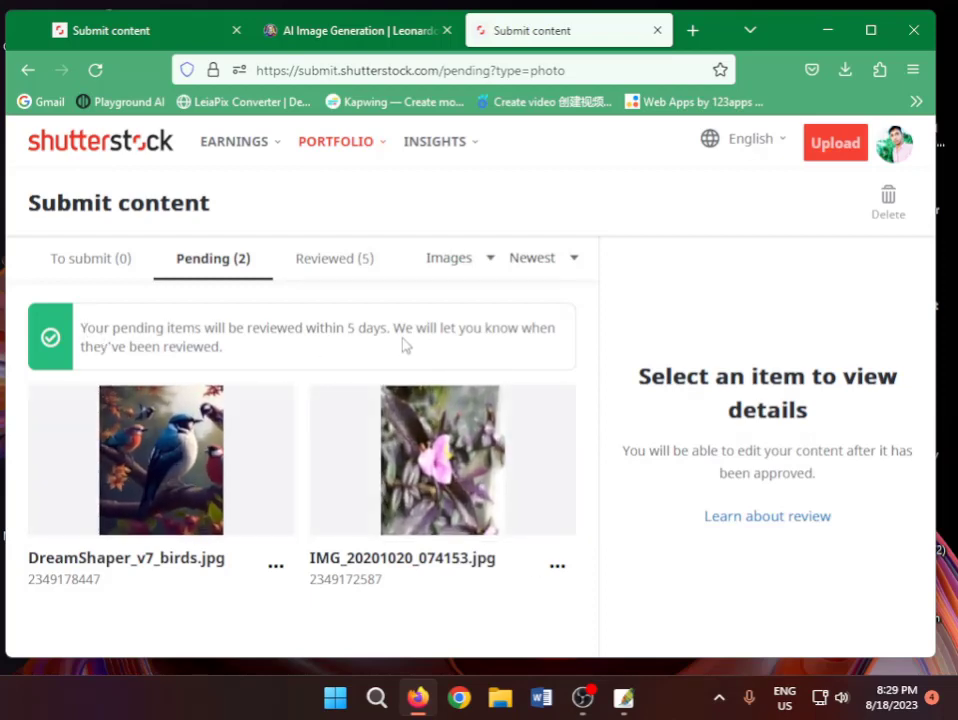
left_click_drag(288, 332, 446, 334)
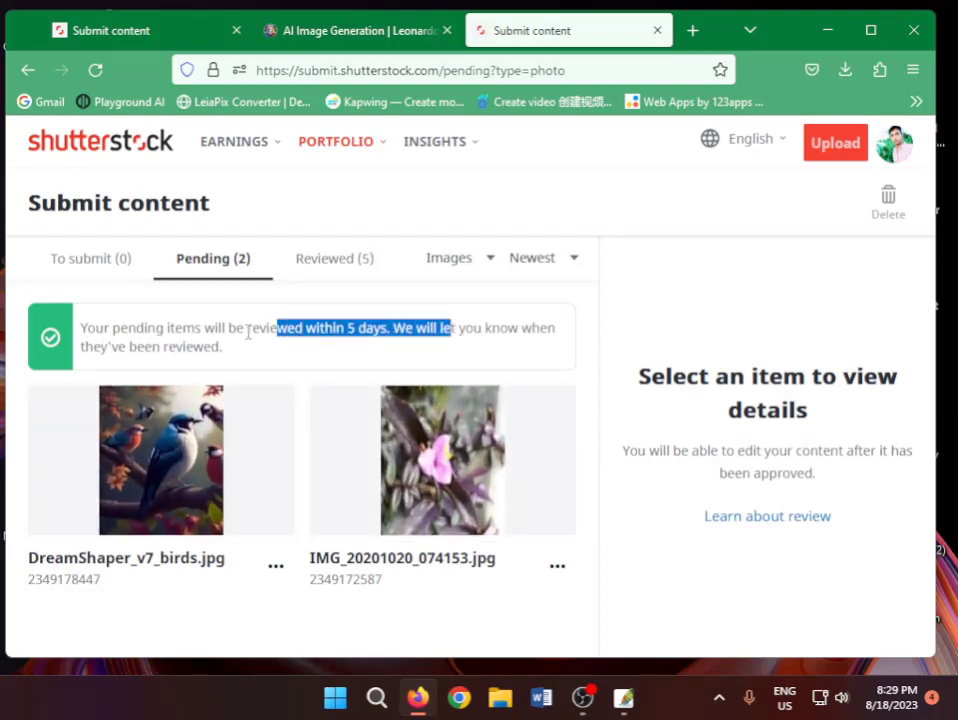
left_click_drag(237, 328, 399, 347)
left_click(576, 338)
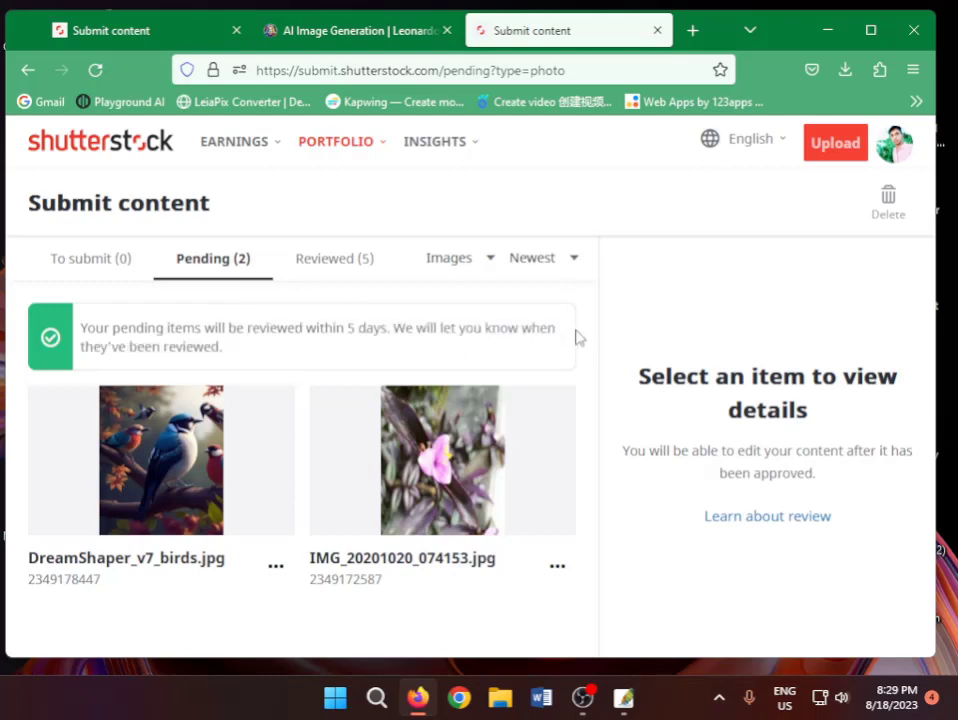
Open the reviewed images and inspect the submission details of the DreamShaper_v7_birds image, leaving it deselected
left_click(349, 266)
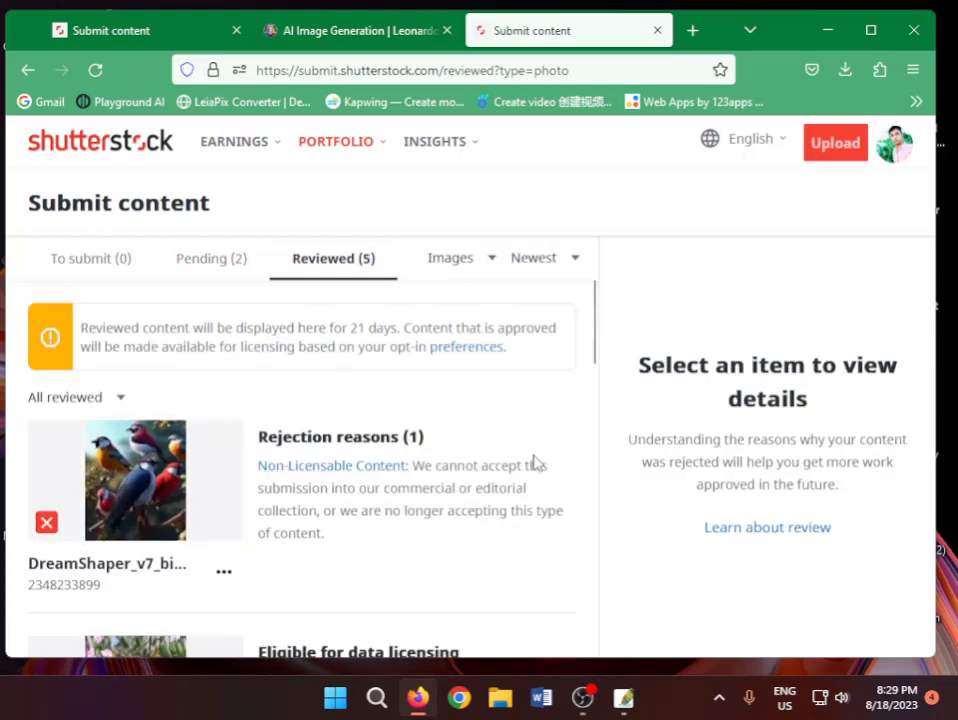
scroll(533, 462, "down", 3)
scroll(300, 462, "up", 3)
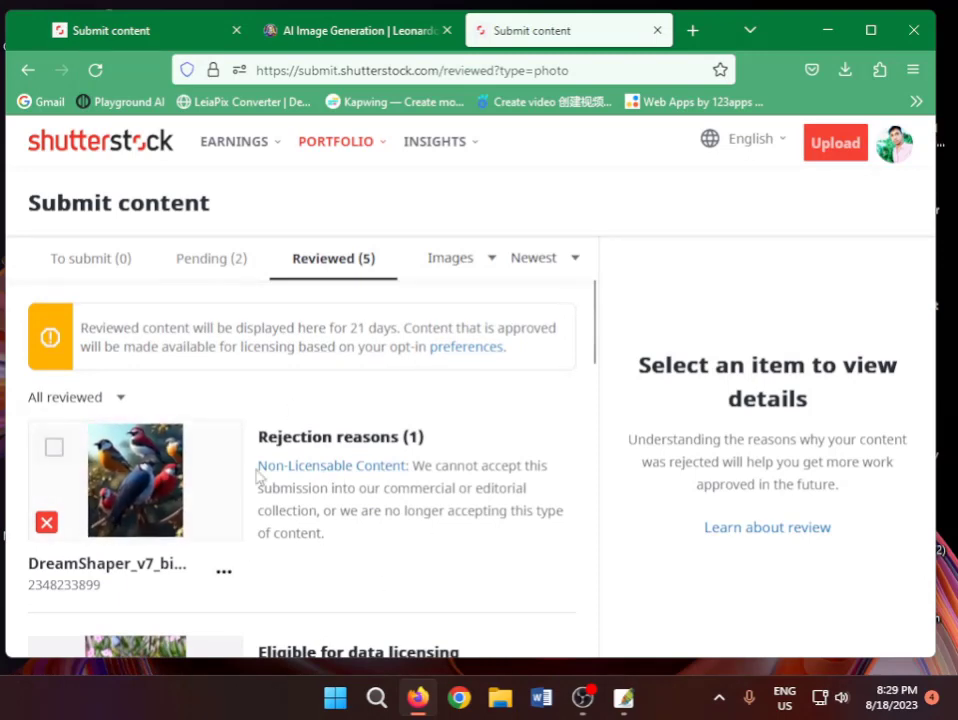
left_click(50, 445)
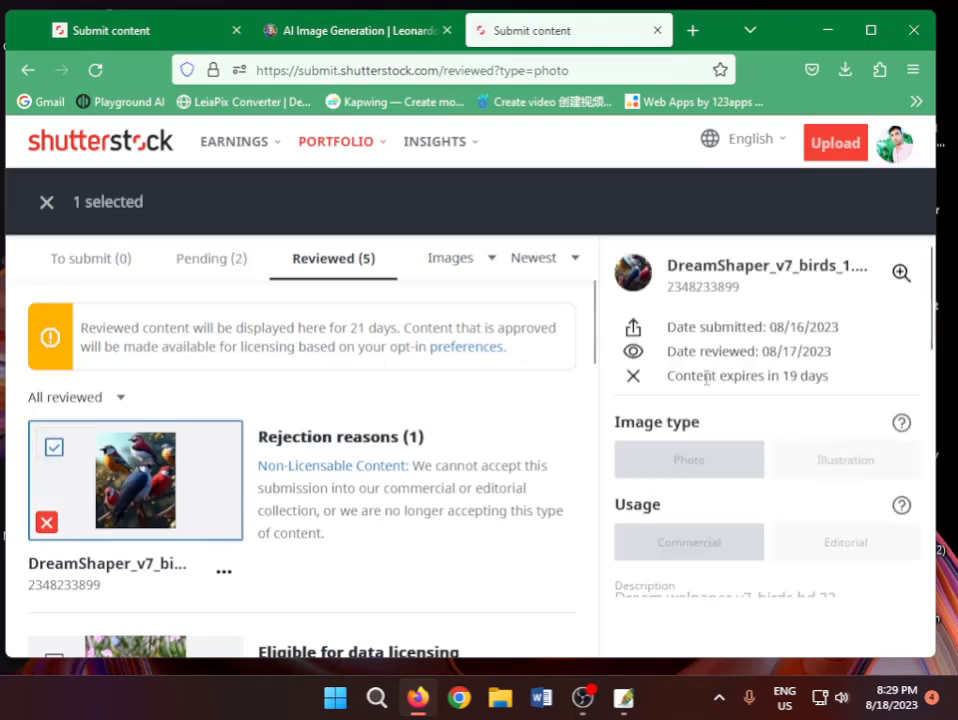
left_click(54, 447)
Look through the whole list of reviewed images and examine each one's approval status or rejection reason
scroll(219, 581, "down", 2)
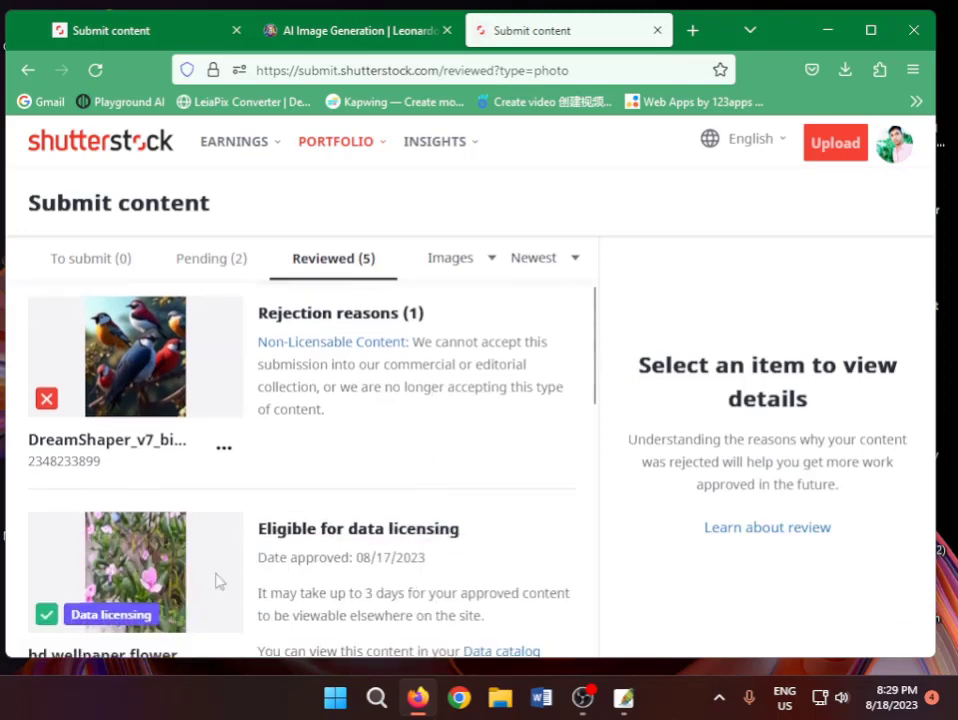
scroll(103, 460, "down", 5)
scroll(391, 445, "up", 3)
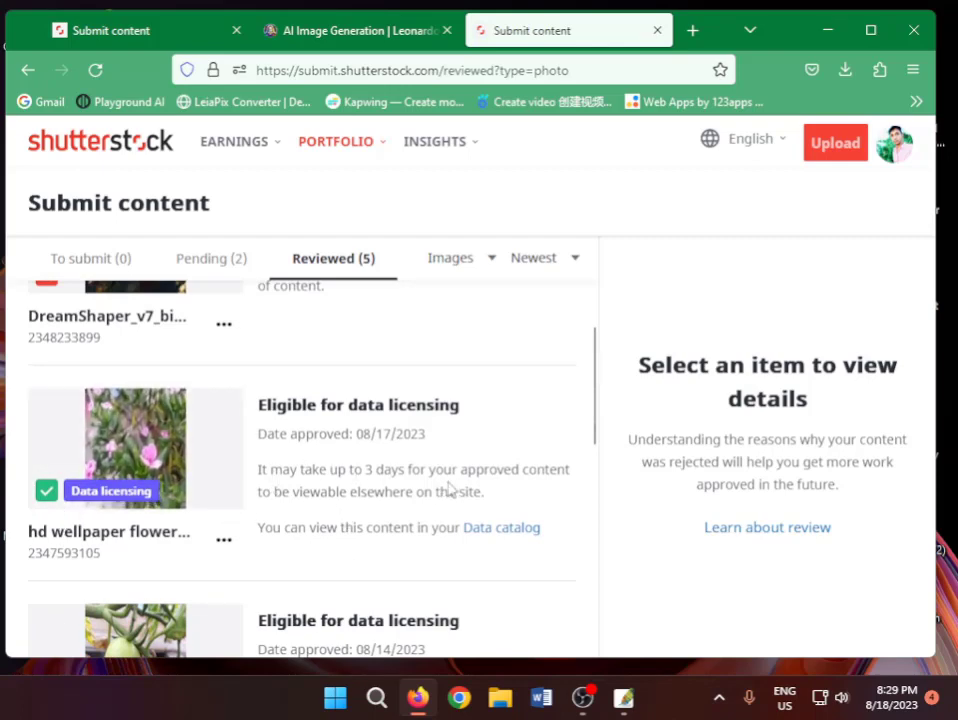
scroll(368, 525, "down", 2)
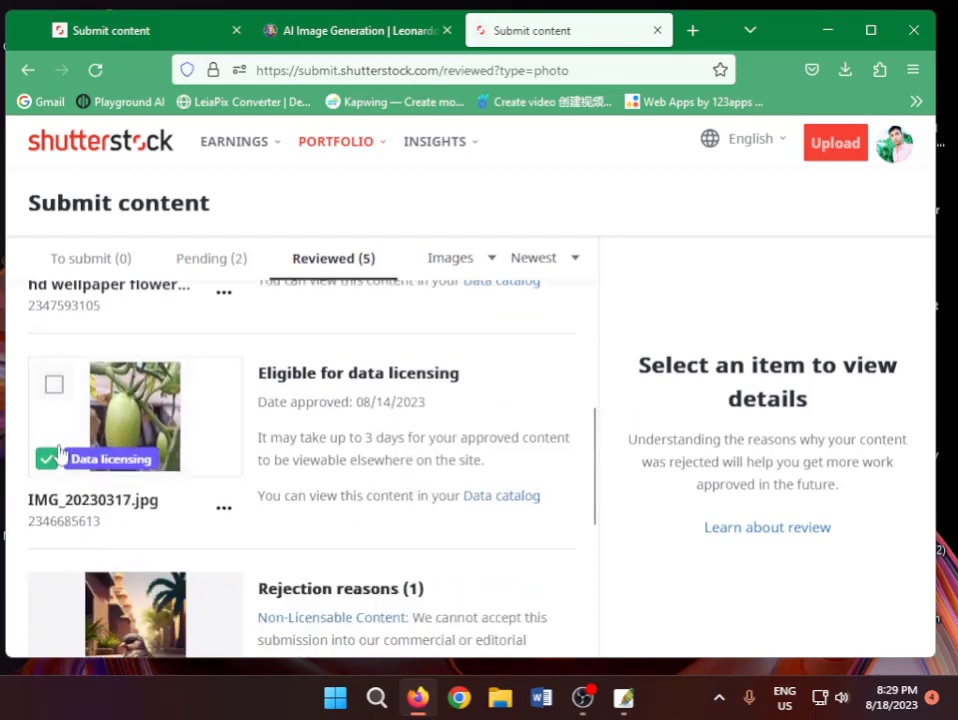
scroll(410, 470, "up", 2)
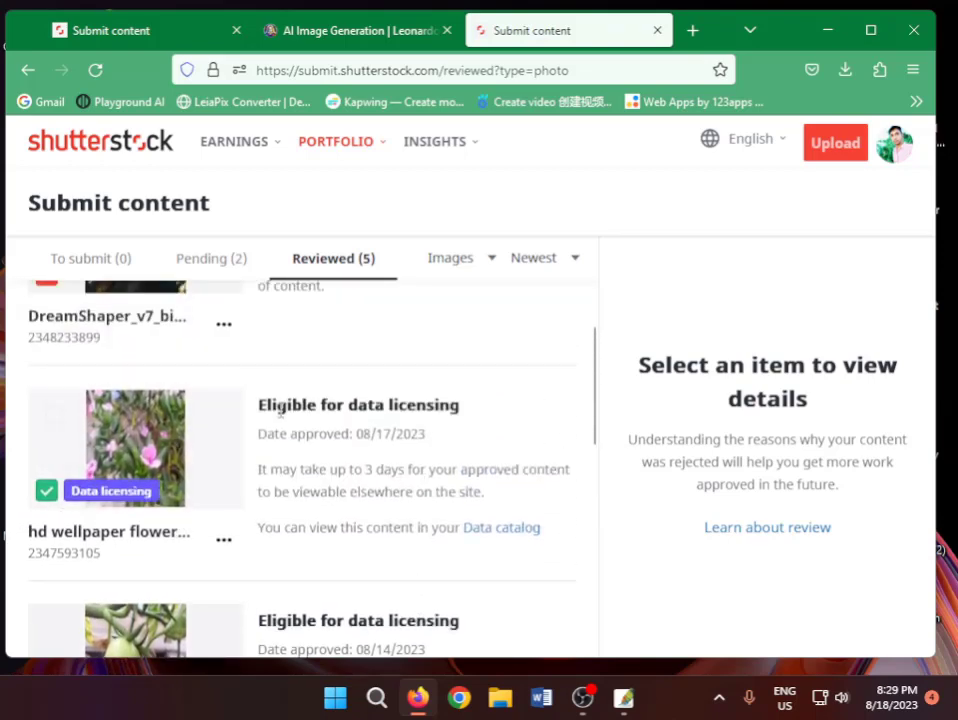
scroll(100, 505, "down", 1)
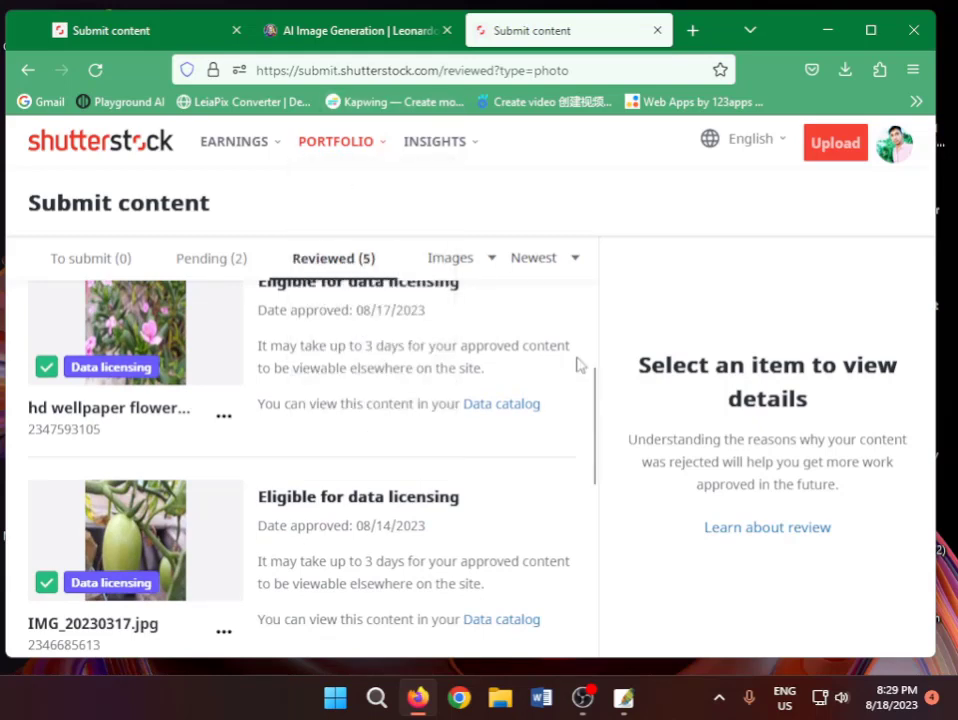
scroll(575, 415, "down", 2)
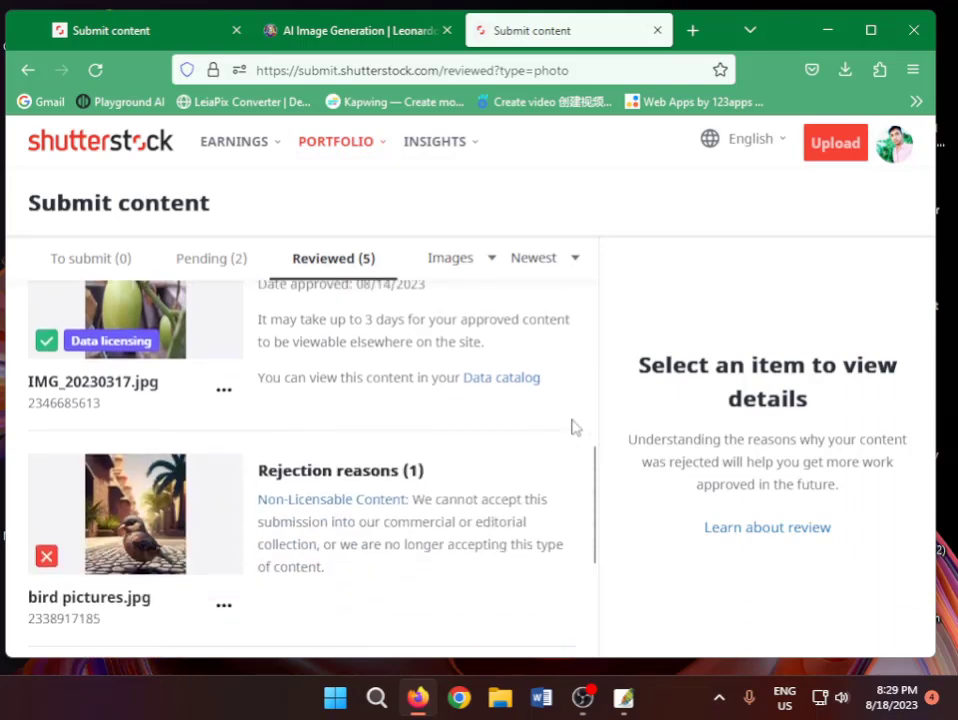
scroll(565, 447, "down", 2)
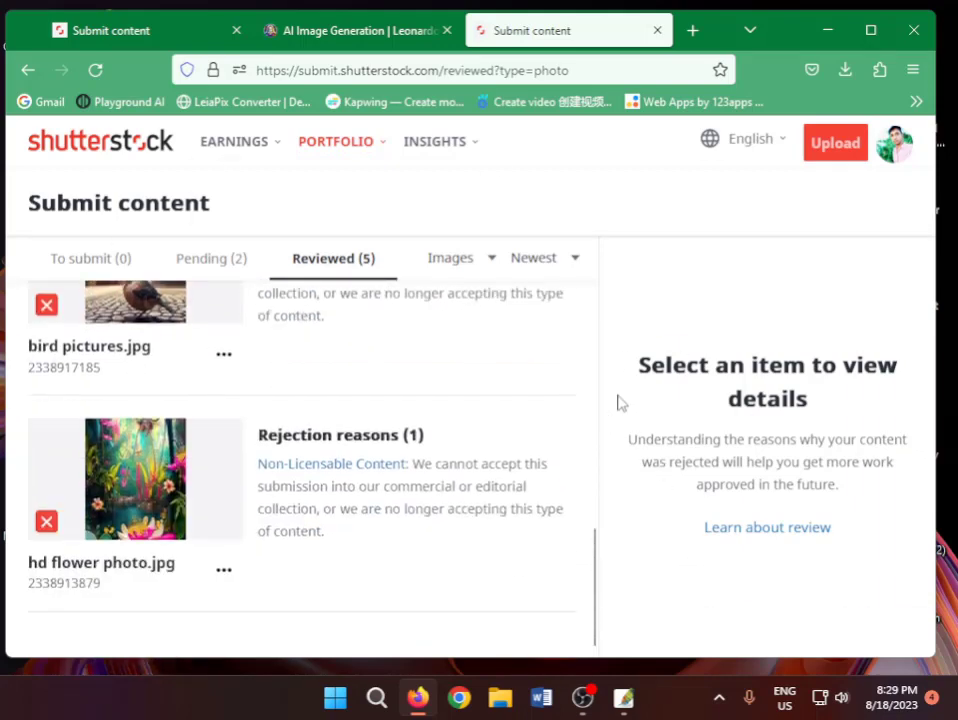
scroll(483, 440, "up", 5)
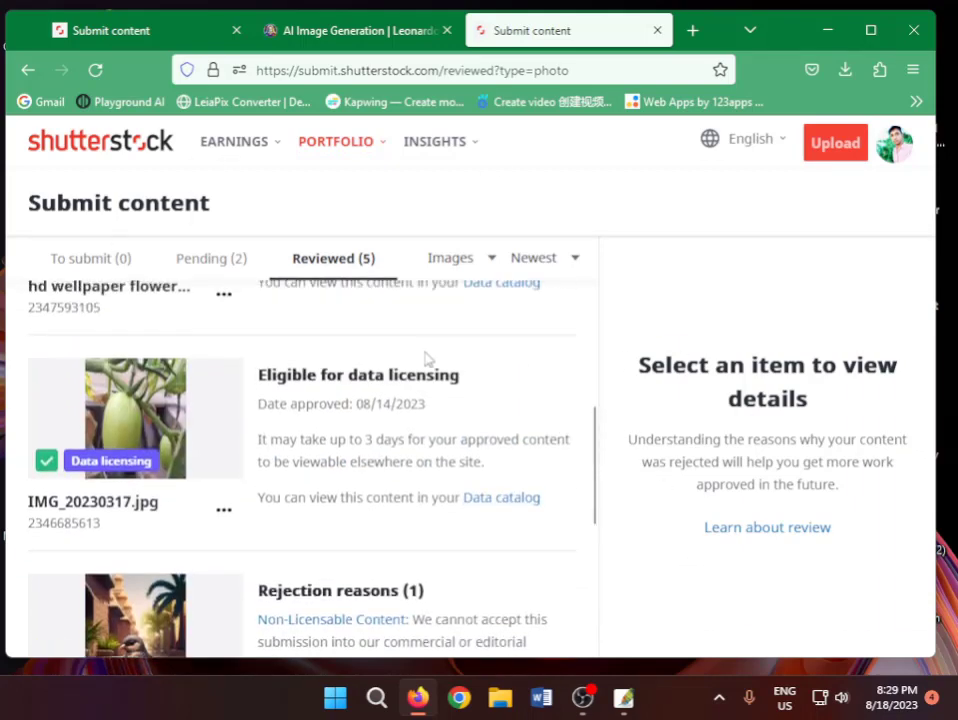
scroll(483, 421, "up", 3)
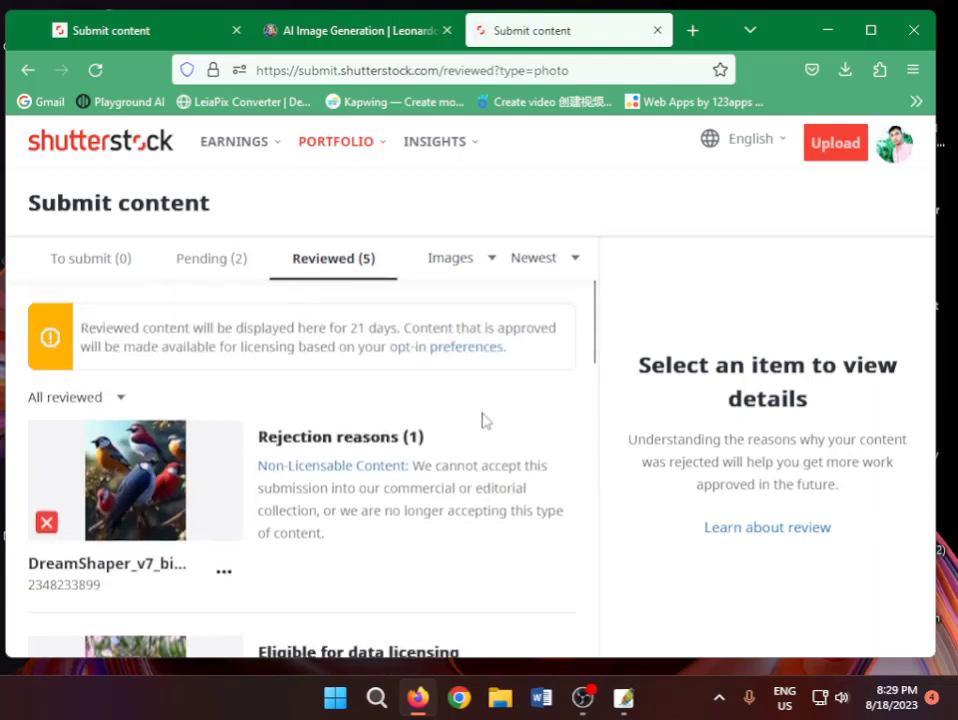